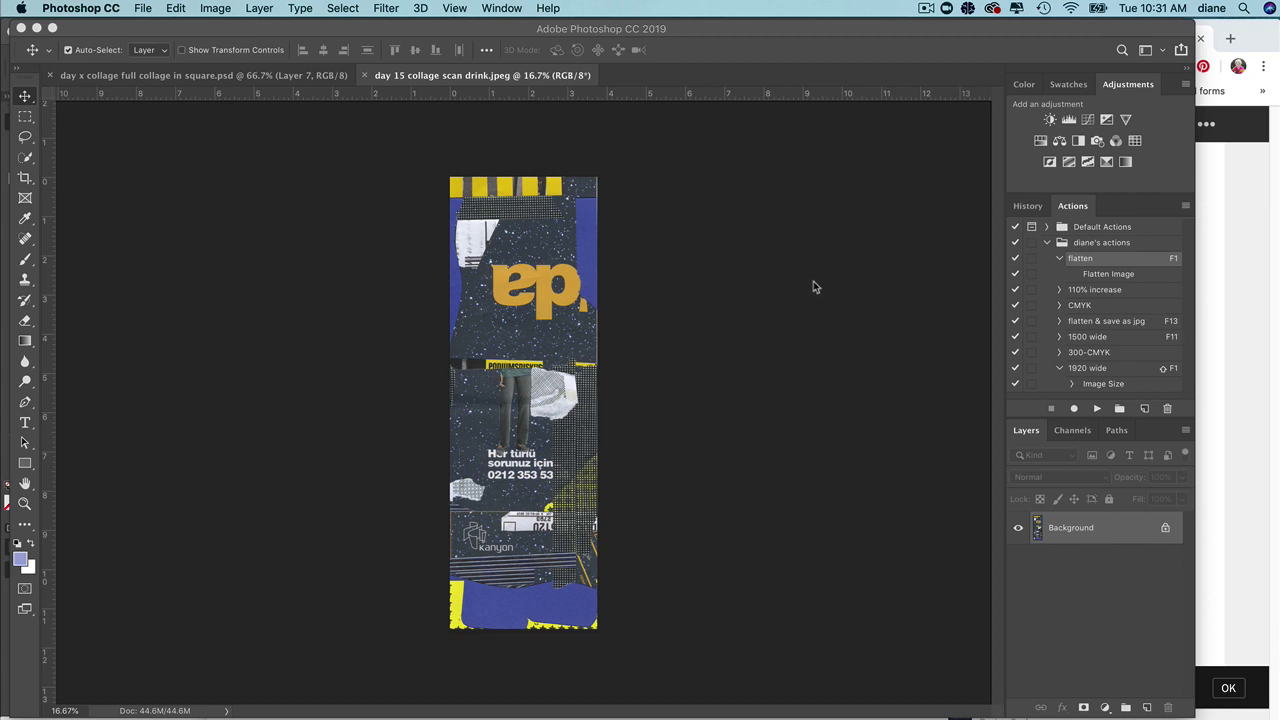
Add Curves 1 with its white point sampled from the white paper scrap, then zoom into the collage top
{"action": "left_click", "coordinate": [1089, 120]}
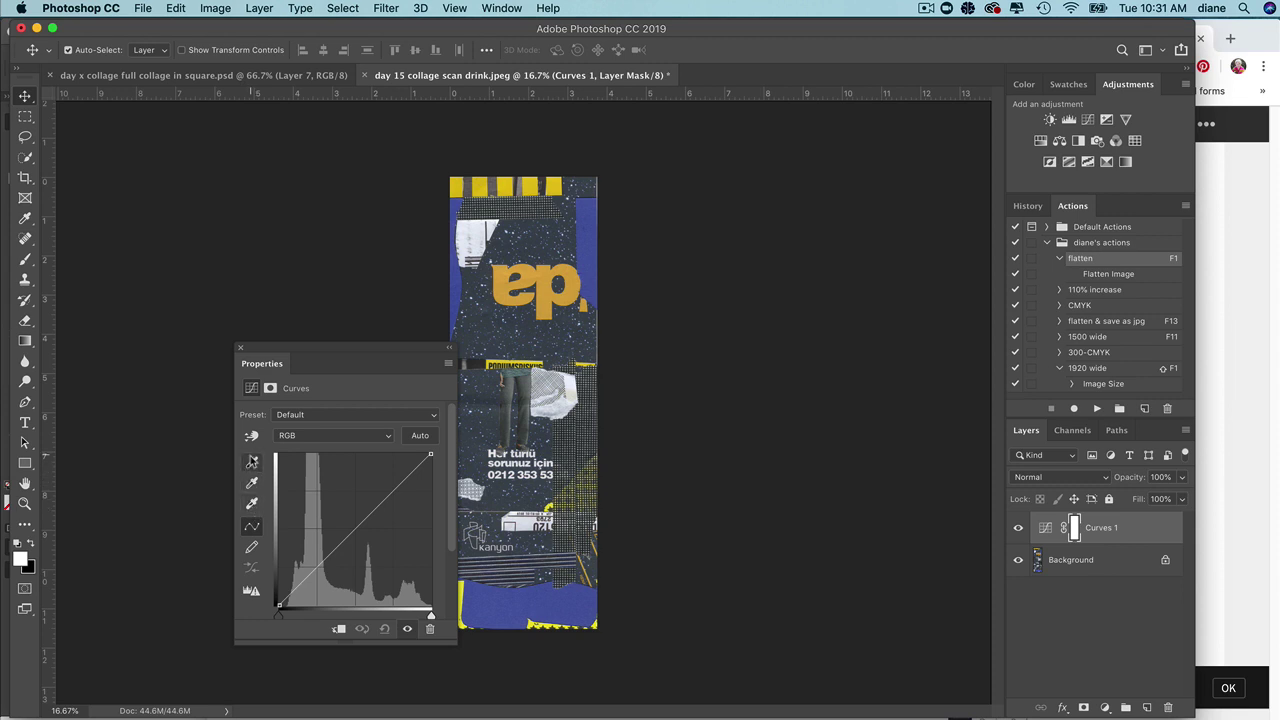
{"action": "left_click", "coordinate": [252, 503]}
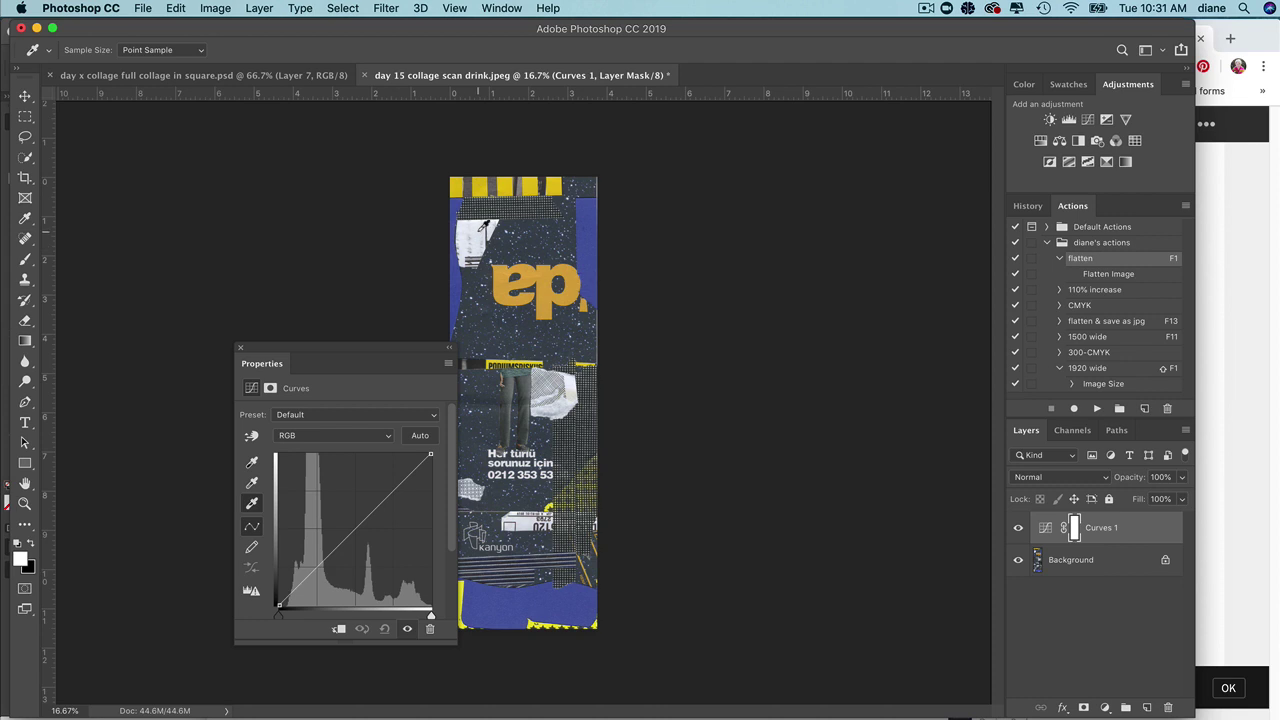
{"action": "left_click", "coordinate": [479, 233]}
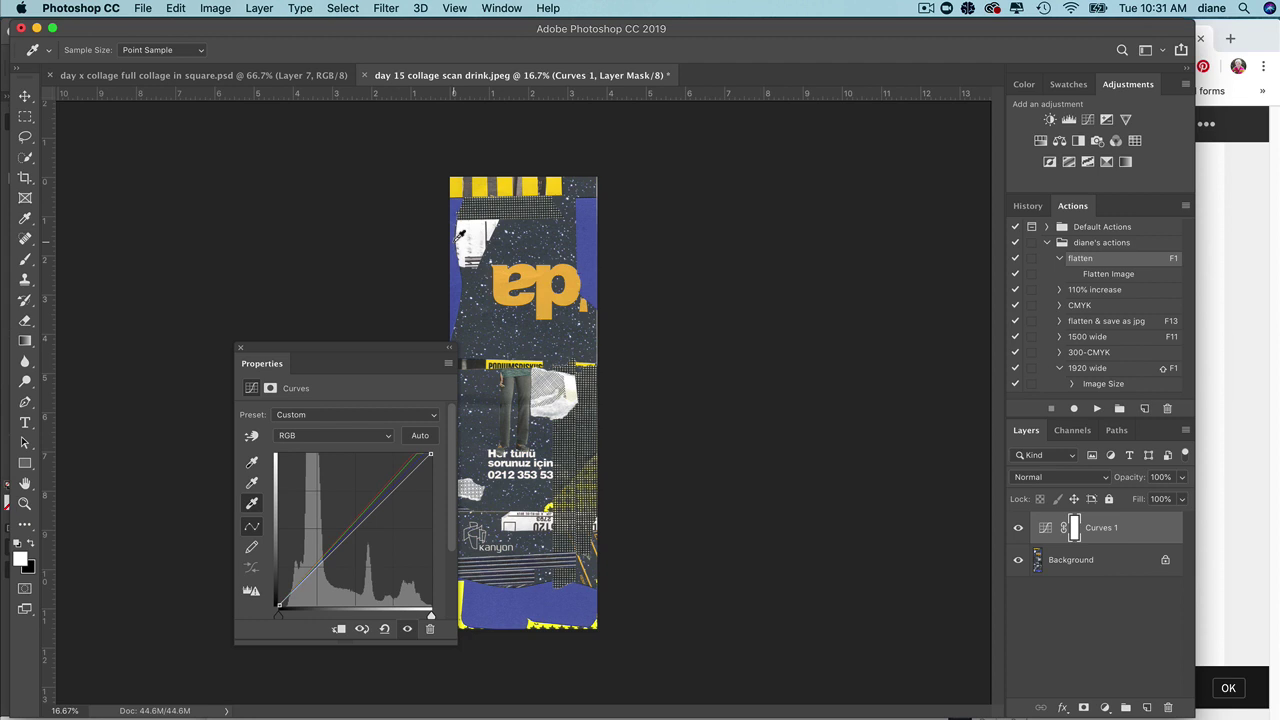
{"action": "left_click", "coordinate": [240, 347]}
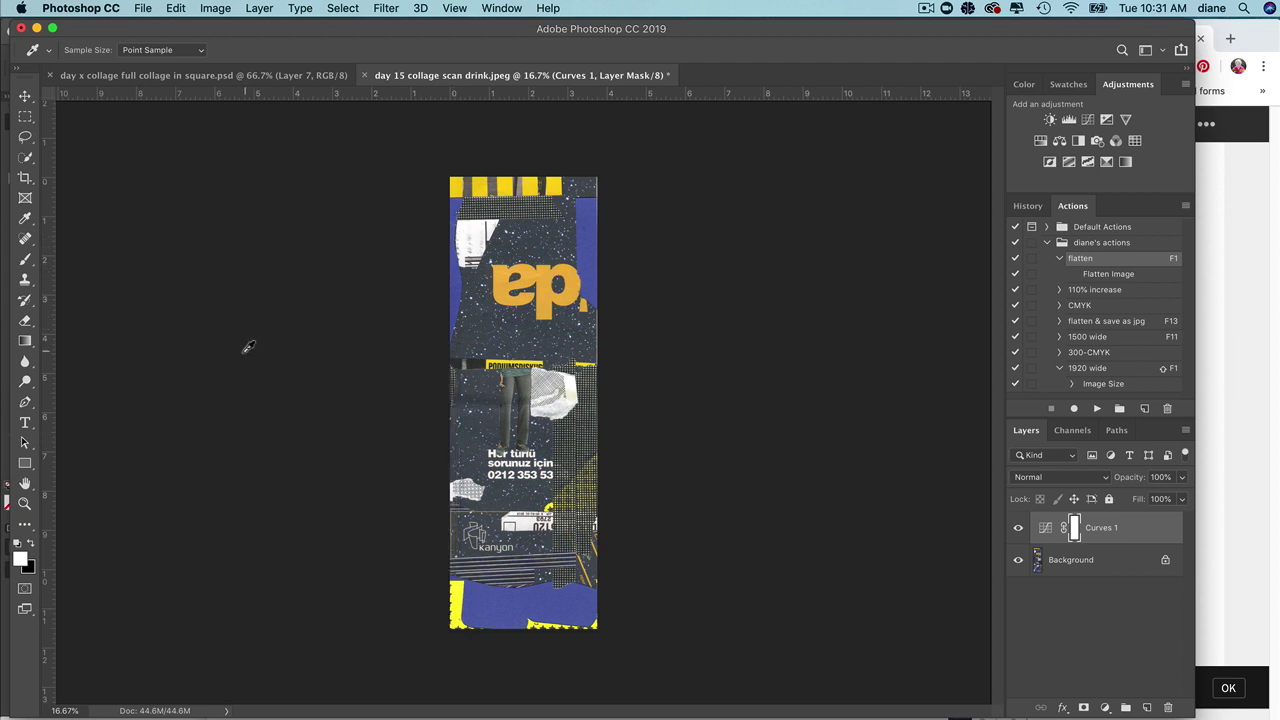
{"action": "left_click", "coordinate": [25, 503]}
{"action": "left_click_drag", "start_coordinate": [406, 282], "coordinate": [462, 362]}
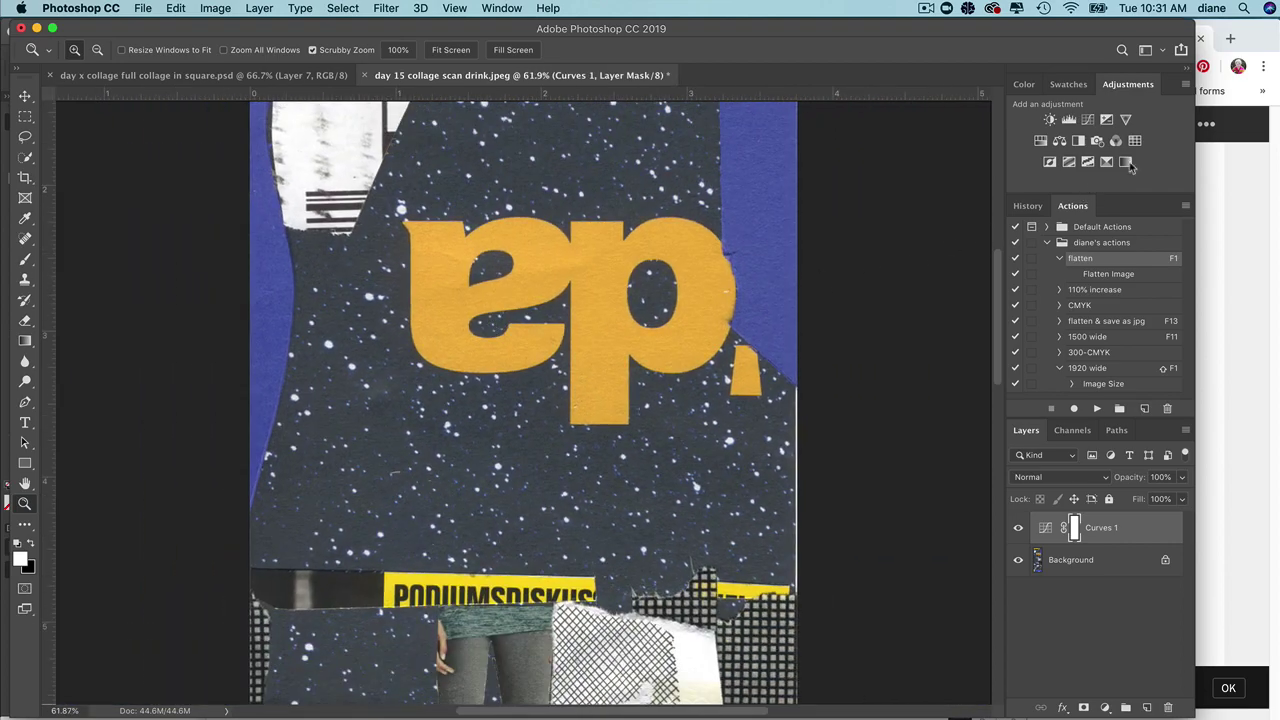
Add an Exposure 1 adjustment layer with exposure raised to +0.22
{"action": "left_click", "coordinate": [1106, 120]}
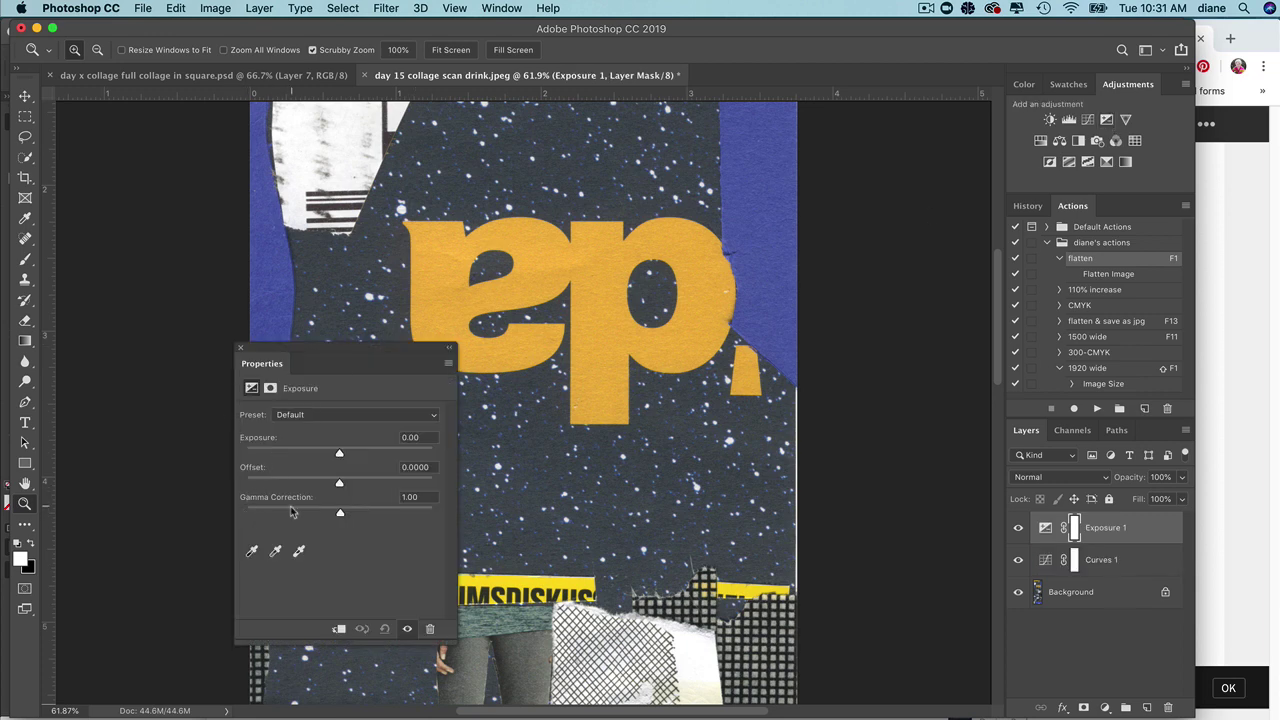
{"action": "left_click_drag", "start_coordinate": [339, 454], "coordinate": [343, 456]}
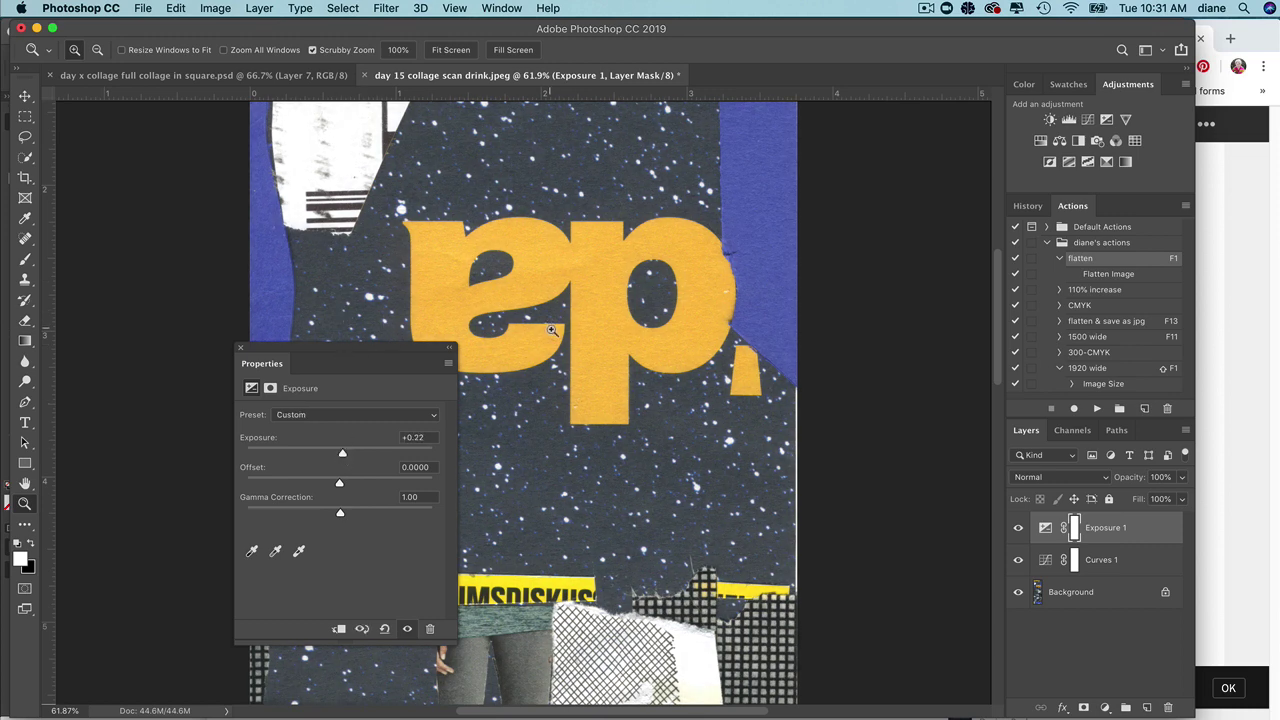
{"action": "scroll", "coordinate": [545, 335], "scroll_direction": "down", "scroll_amount": 5}
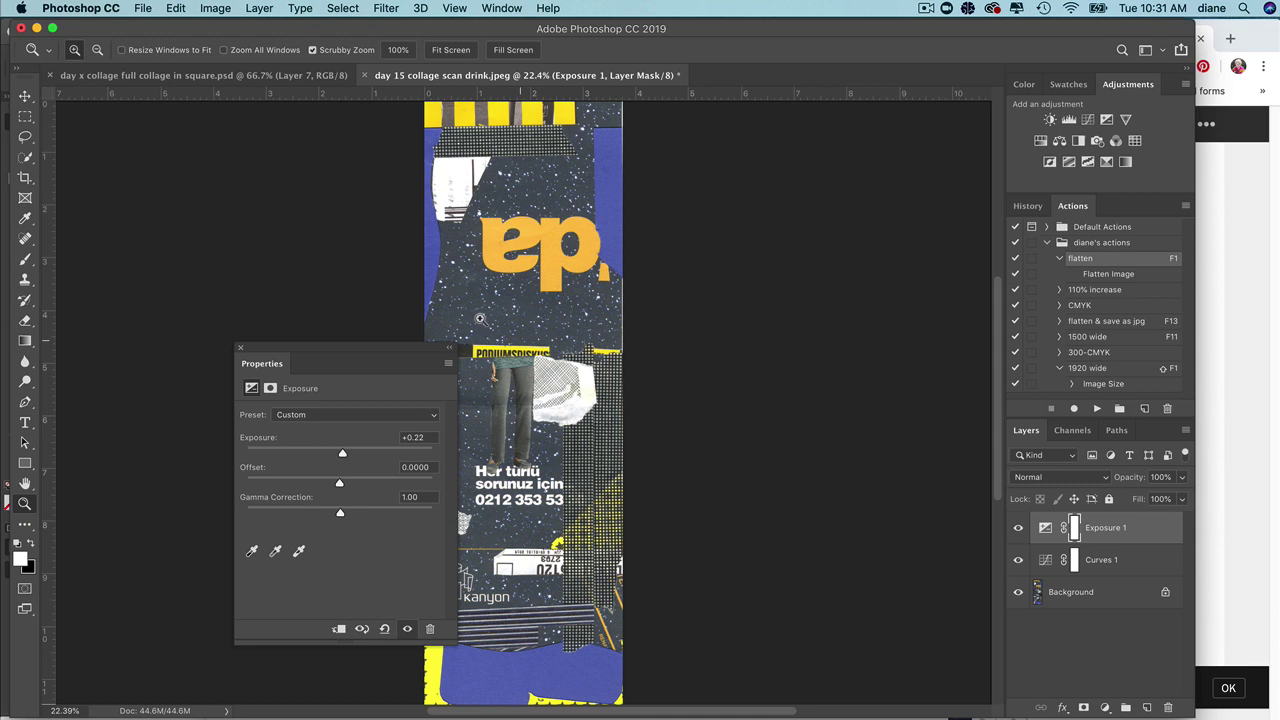
{"action": "left_click", "coordinate": [242, 349]}
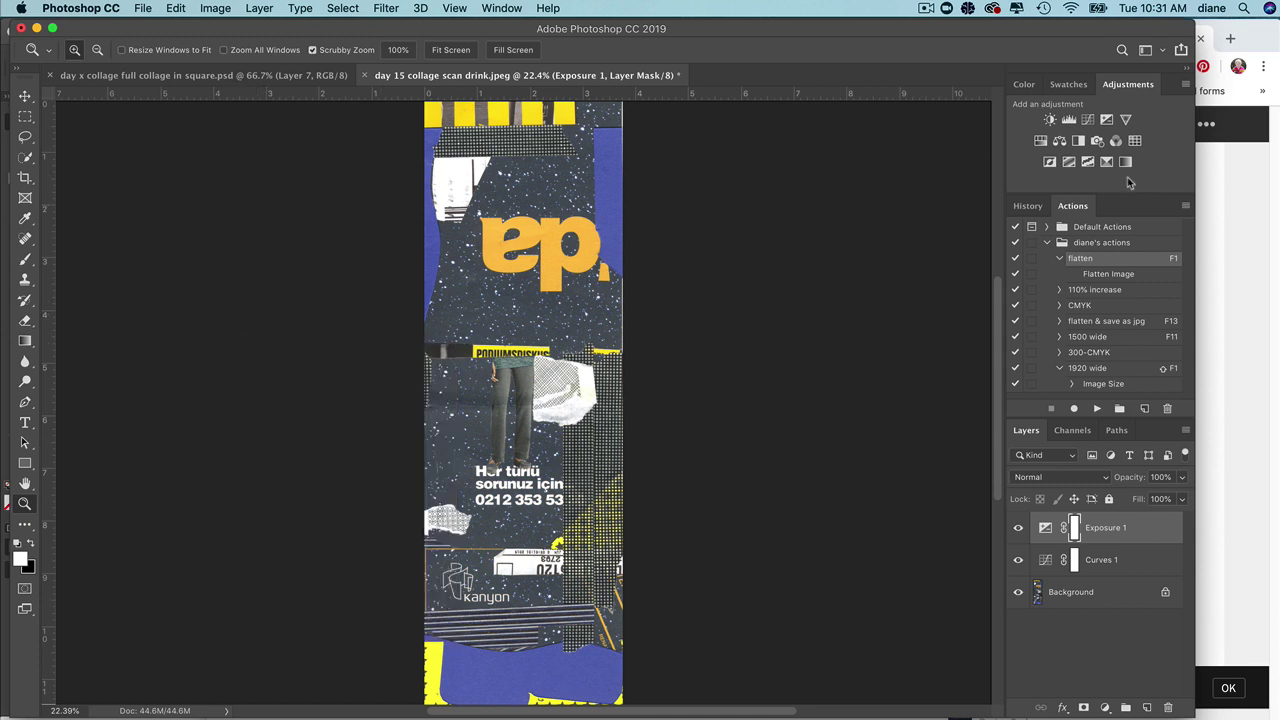
Toggle Exposure 1 off and on twice to compare before and after, leaving it visible
{"action": "left_click", "coordinate": [1018, 528]}
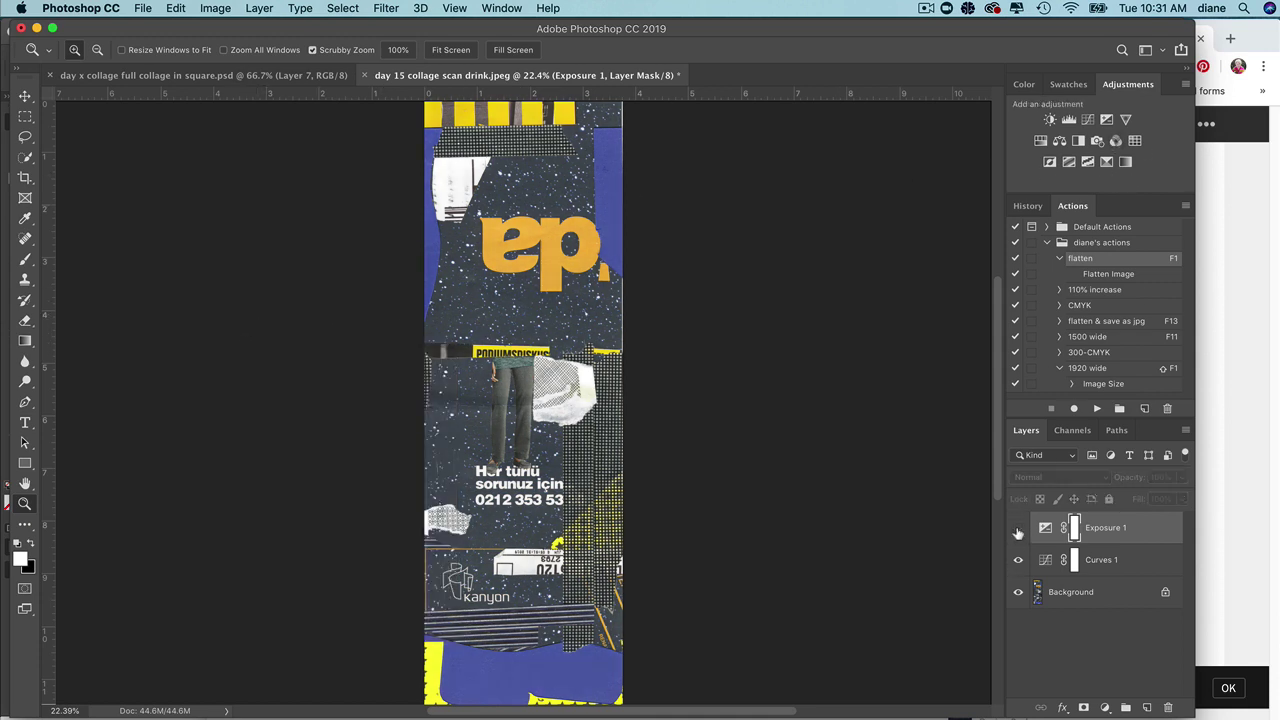
{"action": "left_click", "coordinate": [1018, 529]}
{"action": "left_click", "coordinate": [1018, 530]}
{"action": "left_click", "coordinate": [1018, 530]}
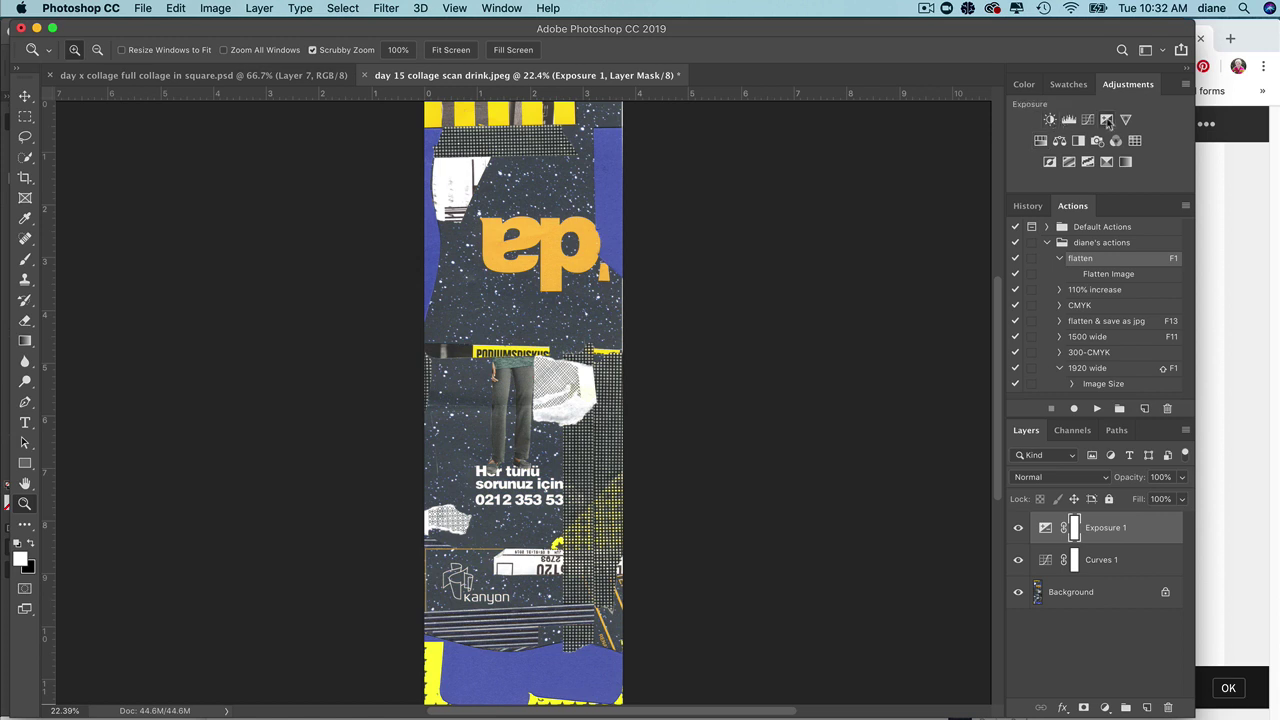
Add Brightness/Contrast 1 and adjust its sliders toward contrast 13 and brightness -11
{"action": "left_click", "coordinate": [1050, 119]}
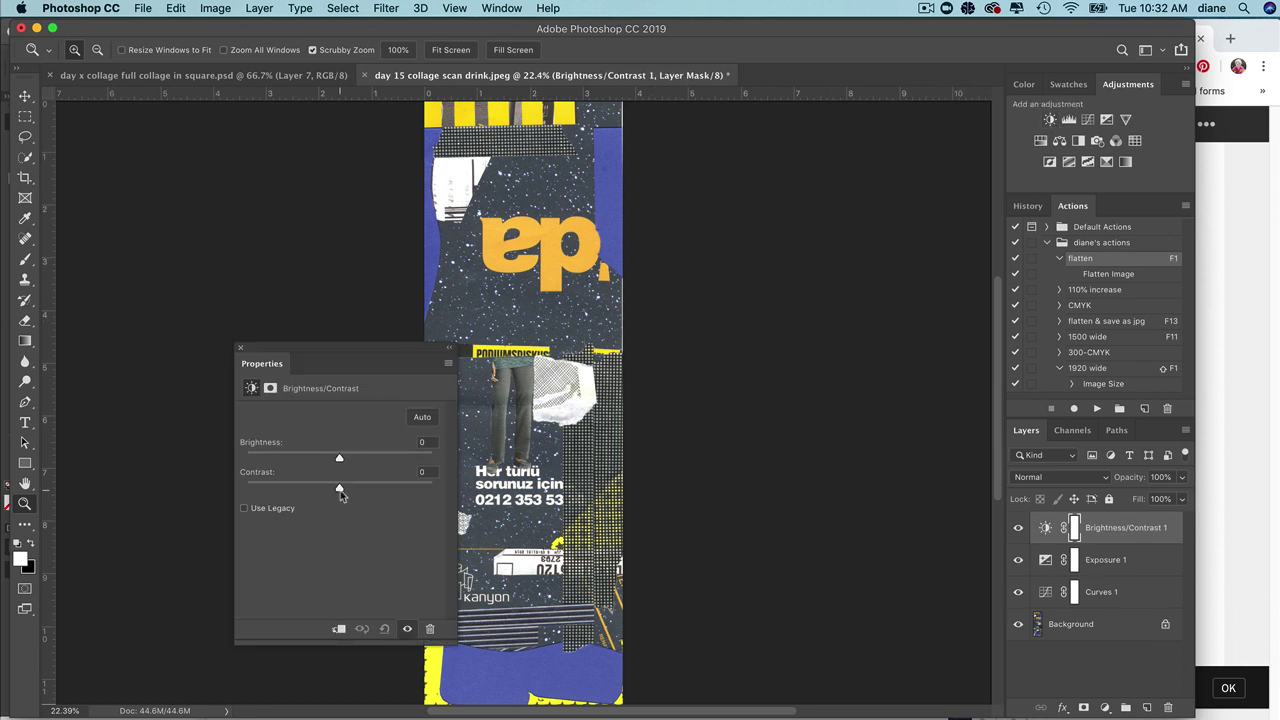
{"action": "key", "text": "super+equal"}
{"action": "key", "text": "super+equal"}
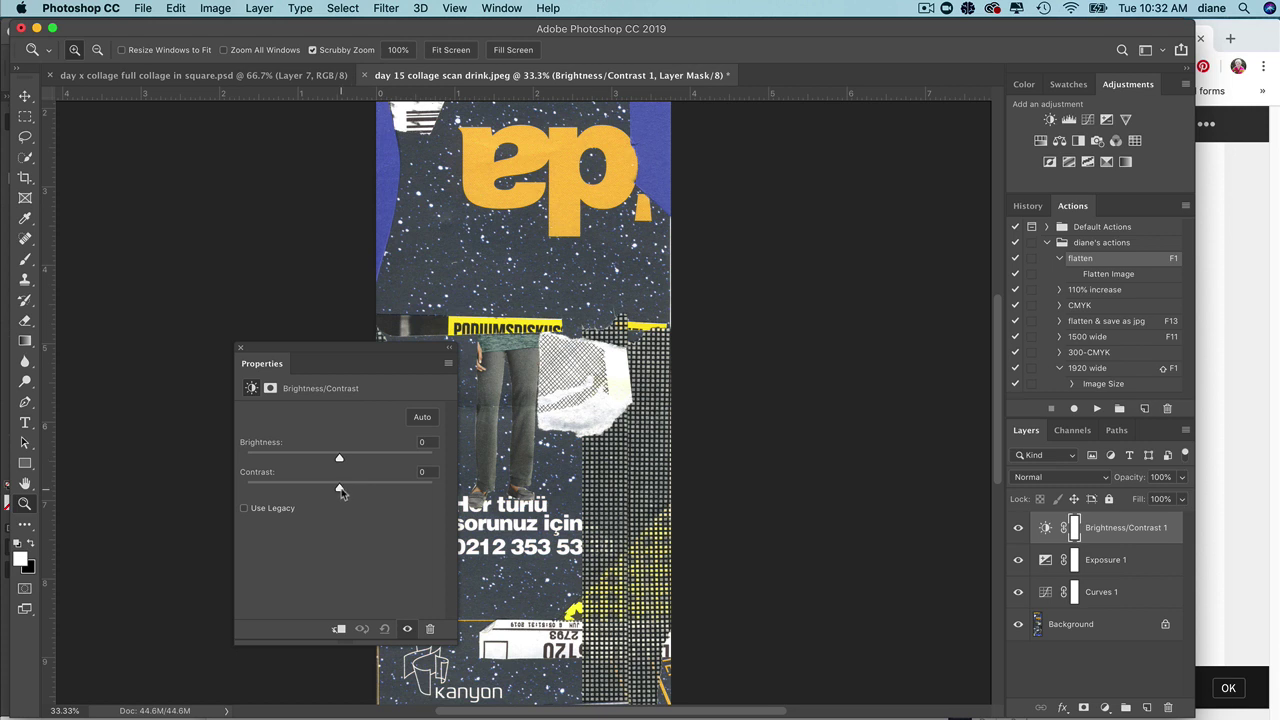
{"action": "left_click_drag", "start_coordinate": [340, 490], "coordinate": [430, 490]}
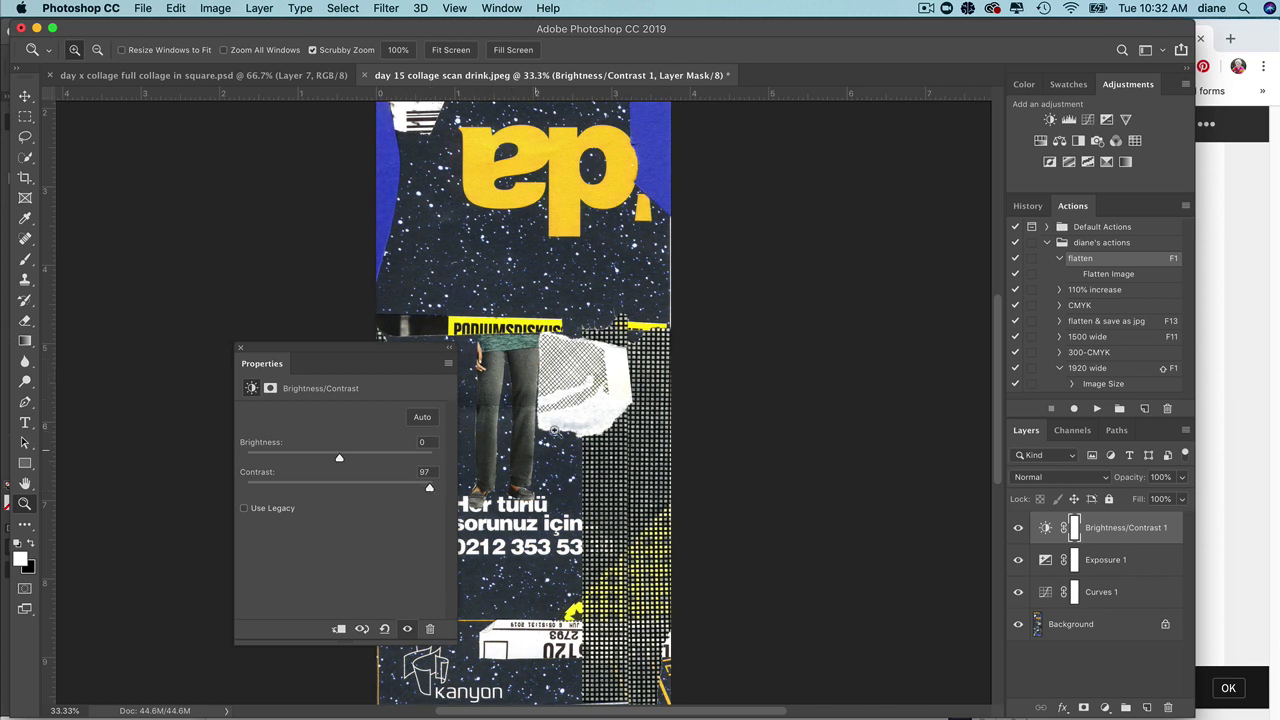
{"action": "left_click_drag", "start_coordinate": [430, 490], "coordinate": [324, 459]}
Toggle Brightness/Contrast 1 and Exposure 1 off and on to compare, ending with both visible
{"action": "left_click", "coordinate": [1018, 528]}
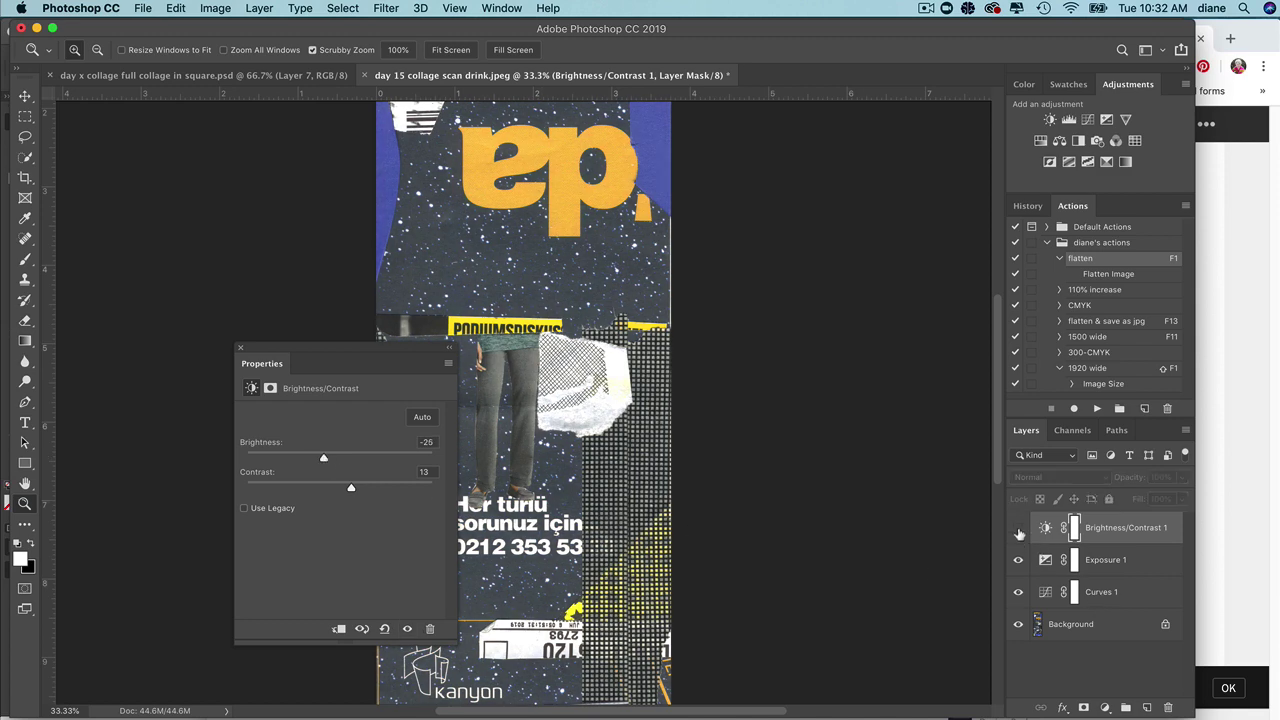
{"action": "left_click", "coordinate": [1018, 528]}
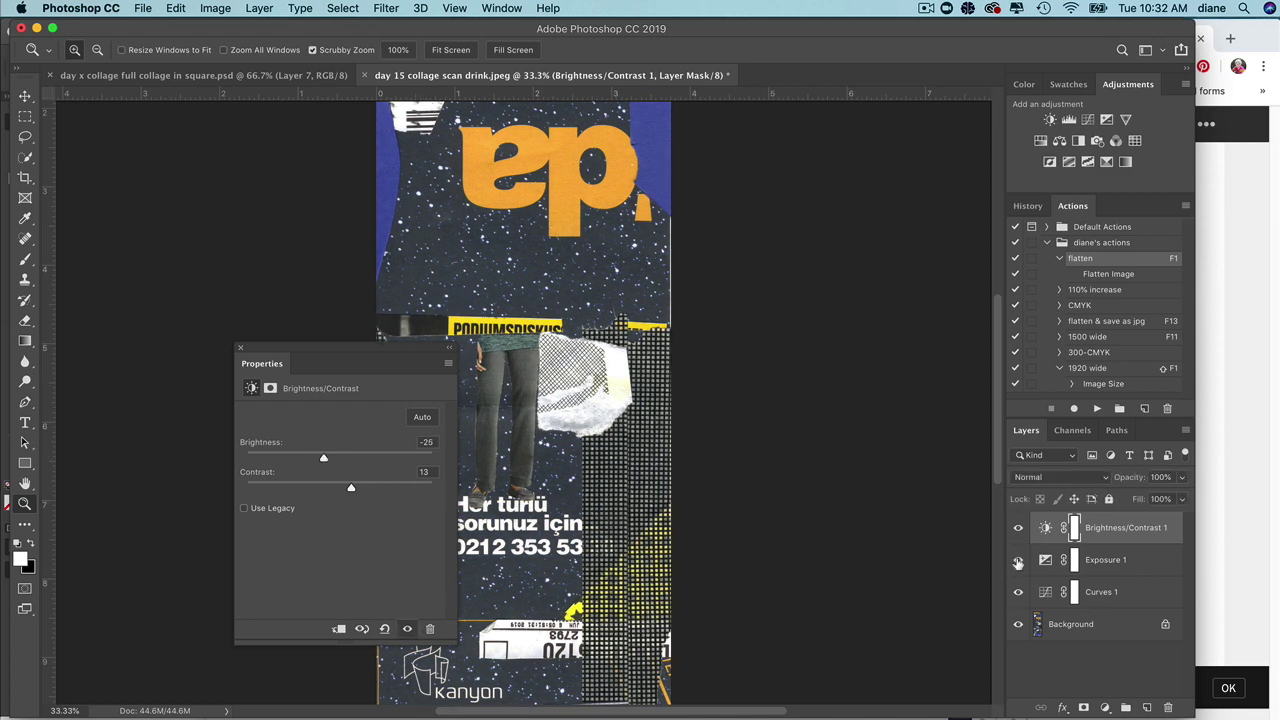
{"action": "left_click", "coordinate": [1018, 528]}
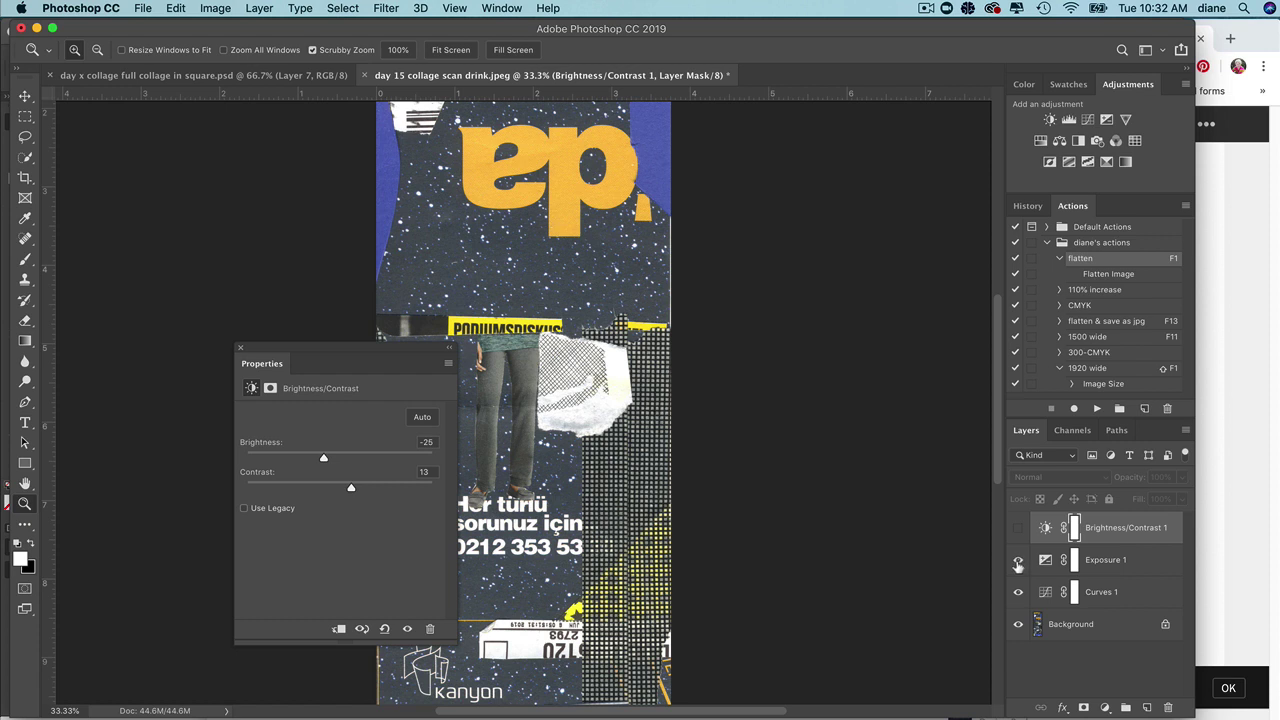
{"action": "left_click", "coordinate": [1018, 561]}
{"action": "left_click", "coordinate": [1017, 565]}
{"action": "left_click", "coordinate": [1017, 565]}
{"action": "left_click", "coordinate": [1017, 565]}
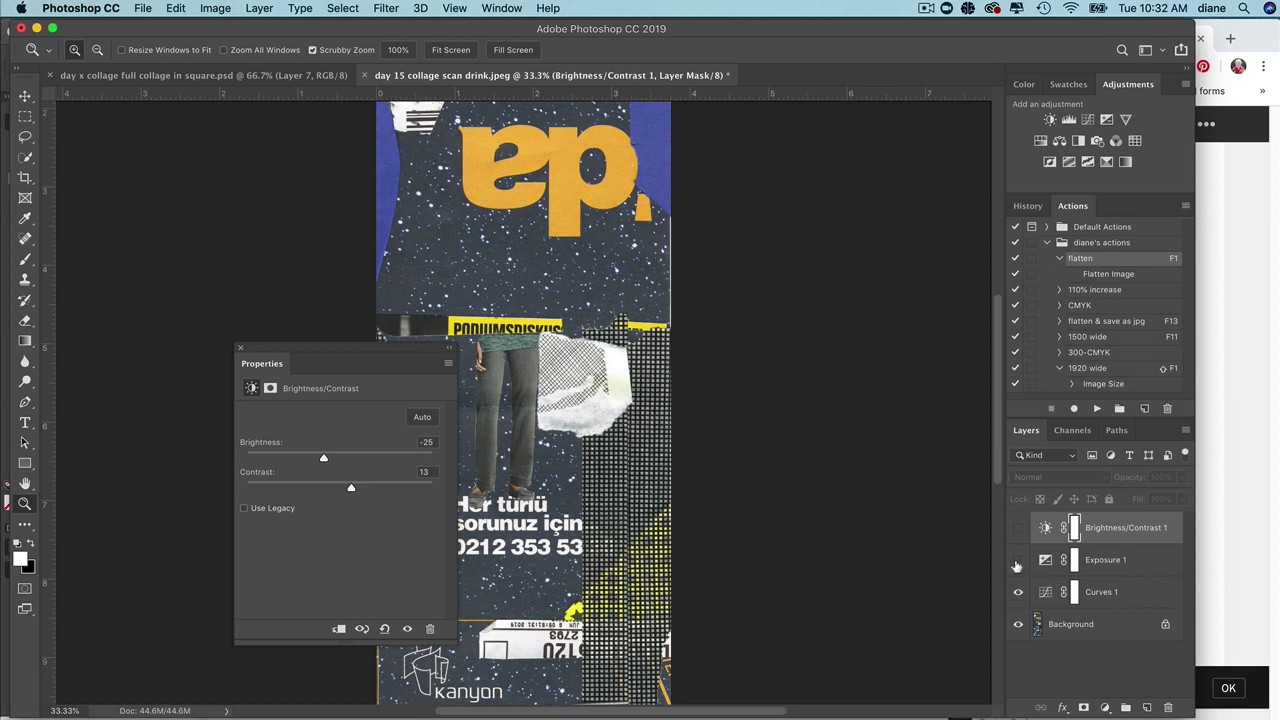
{"action": "left_click", "coordinate": [1017, 565]}
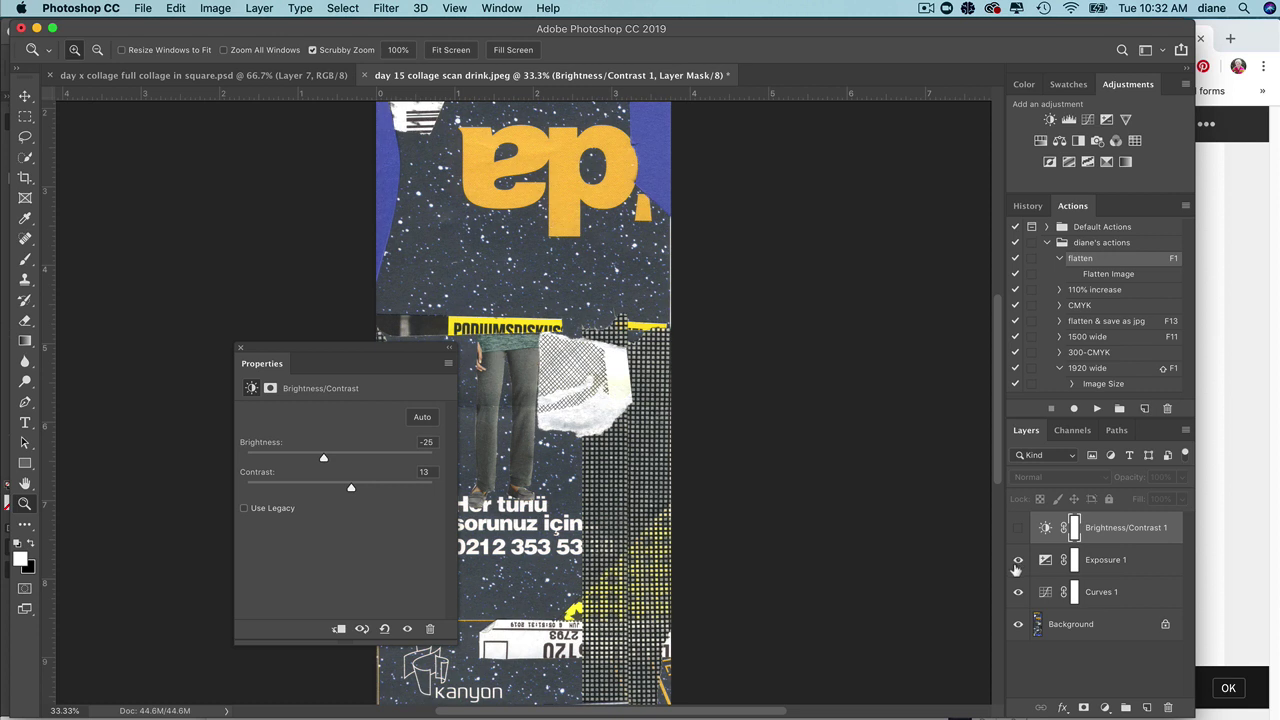
{"action": "left_click", "coordinate": [1017, 528]}
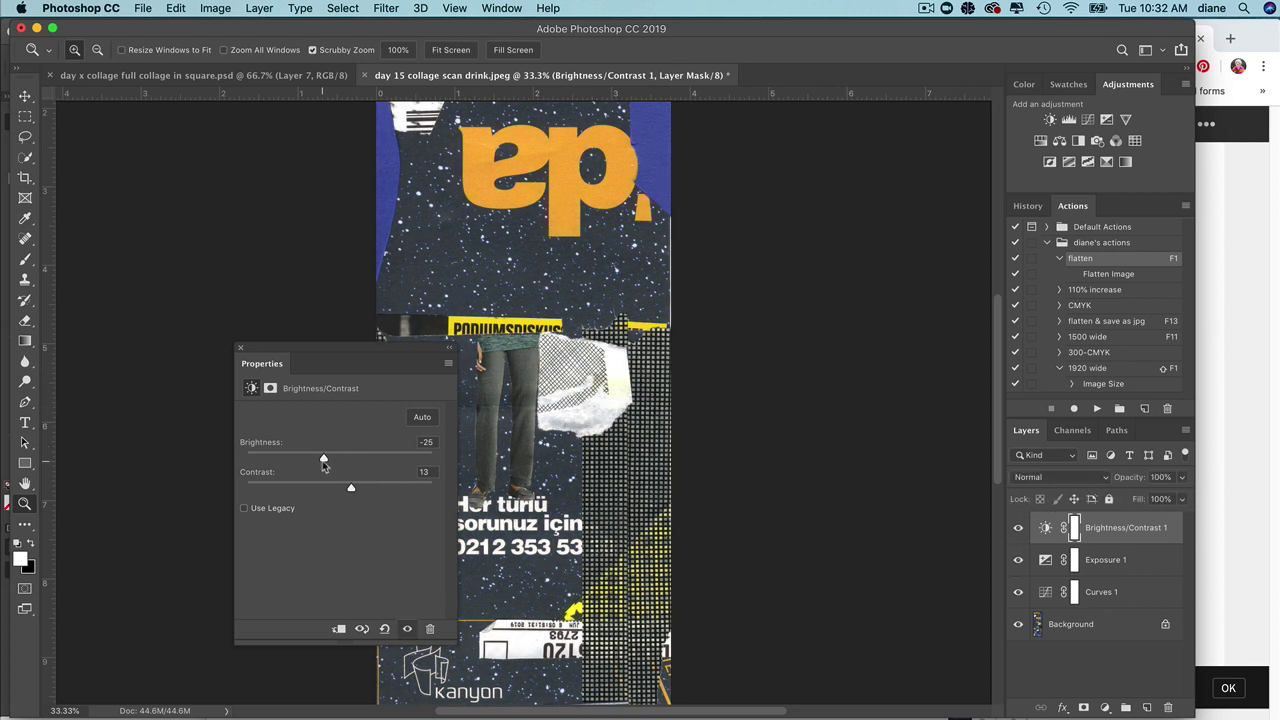
Fine-tune brightness to -11 with contrast 13 and check it against the uncorrected view
{"action": "left_click_drag", "start_coordinate": [323, 459], "coordinate": [332, 461]}
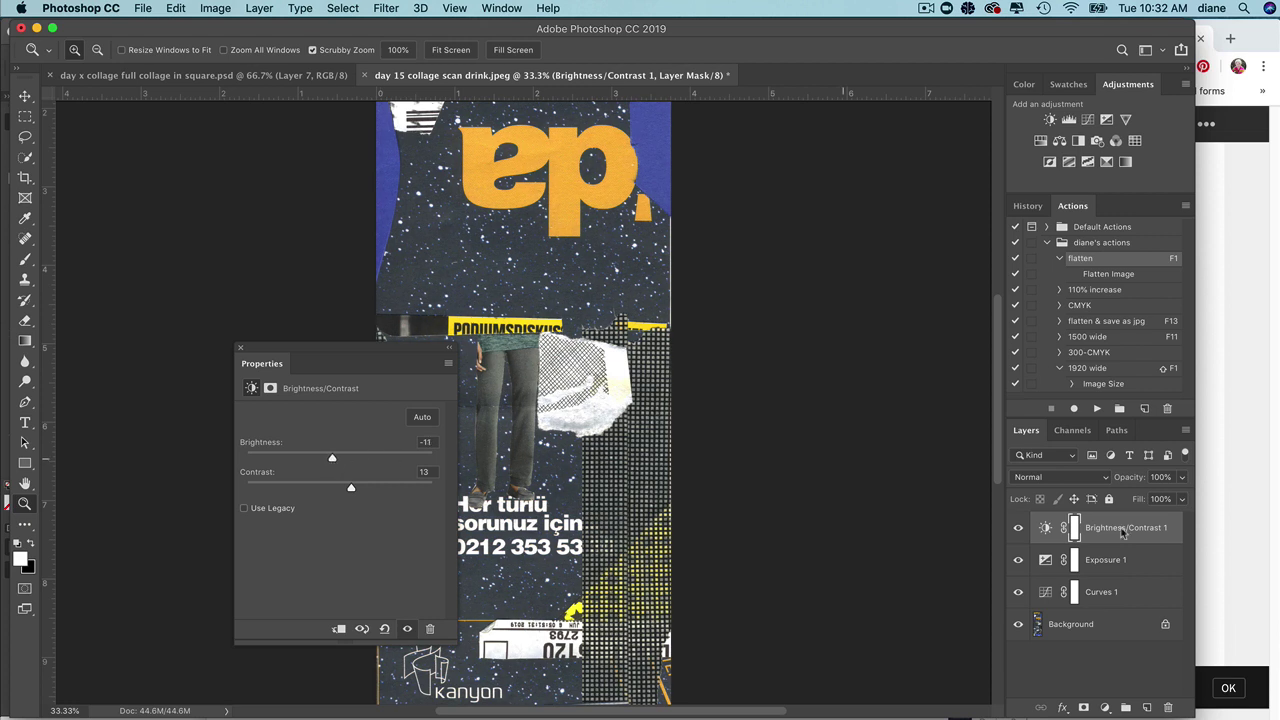
{"action": "left_click", "coordinate": [1018, 528]}
{"action": "left_click", "coordinate": [240, 347]}
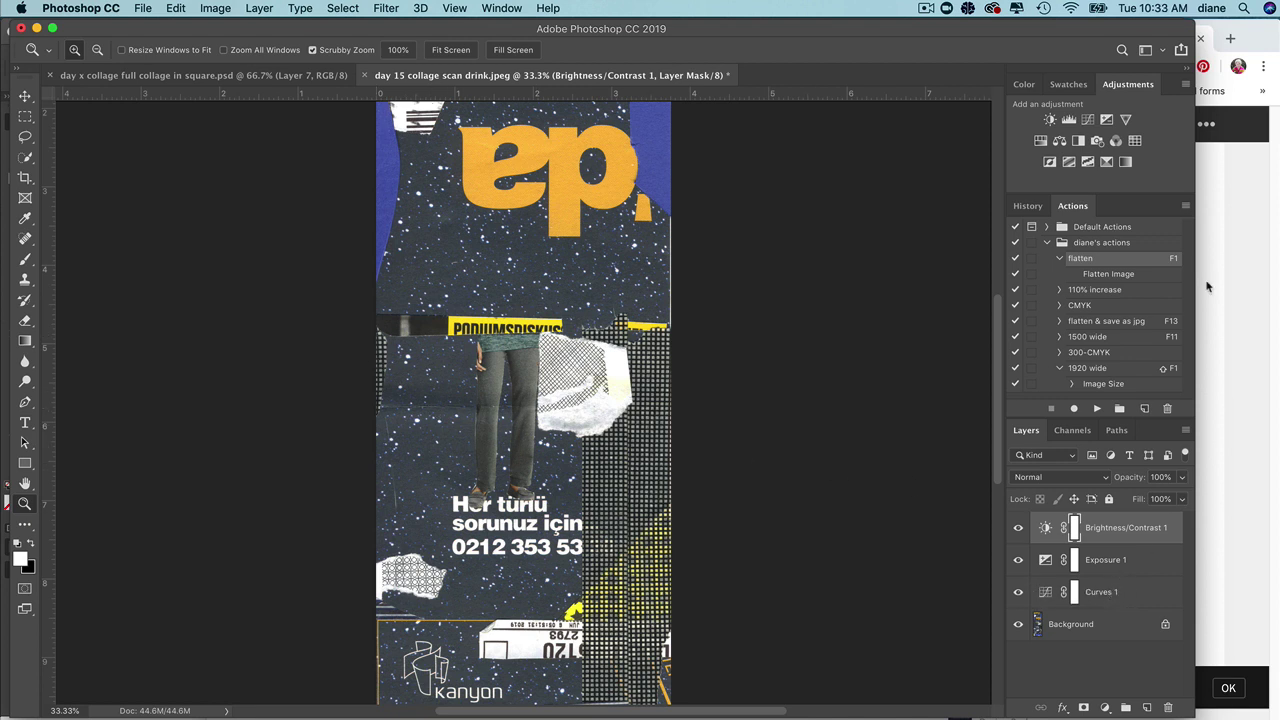
Add a second Curves adjustment layer, Curves 2, without changing its curve
{"action": "left_click", "coordinate": [1087, 121]}
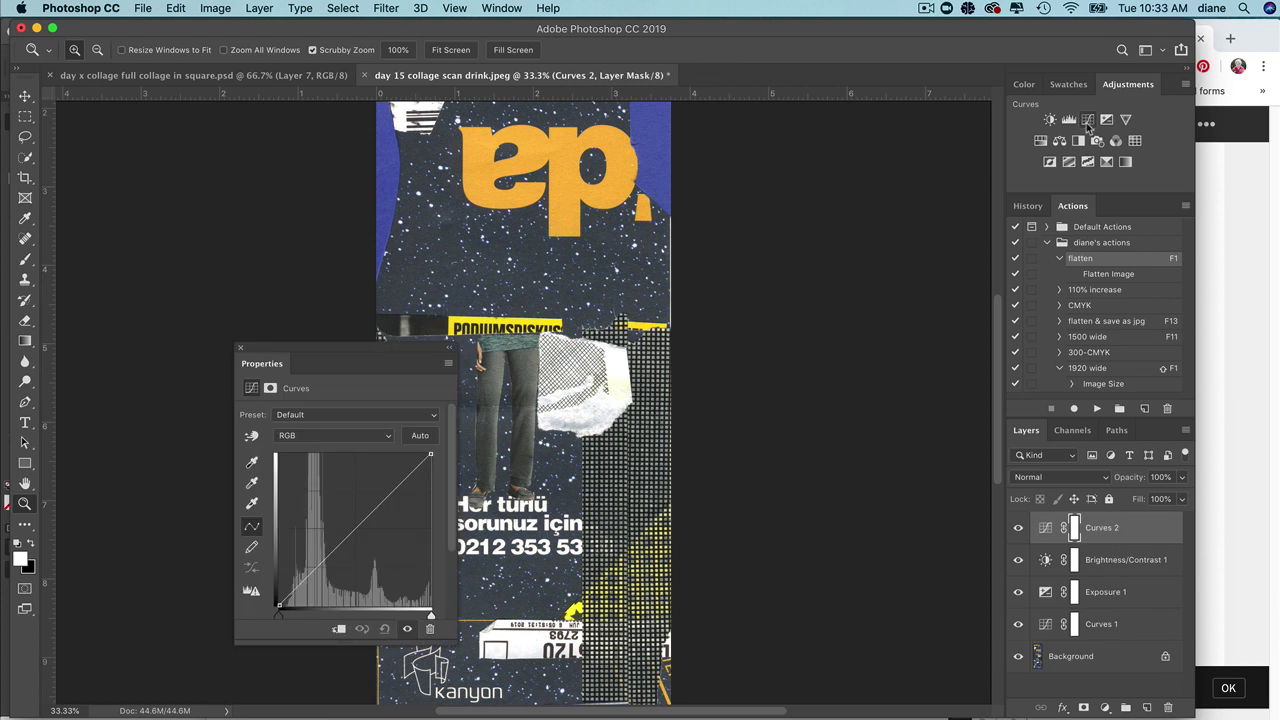
{"action": "left_click", "coordinate": [252, 503]}
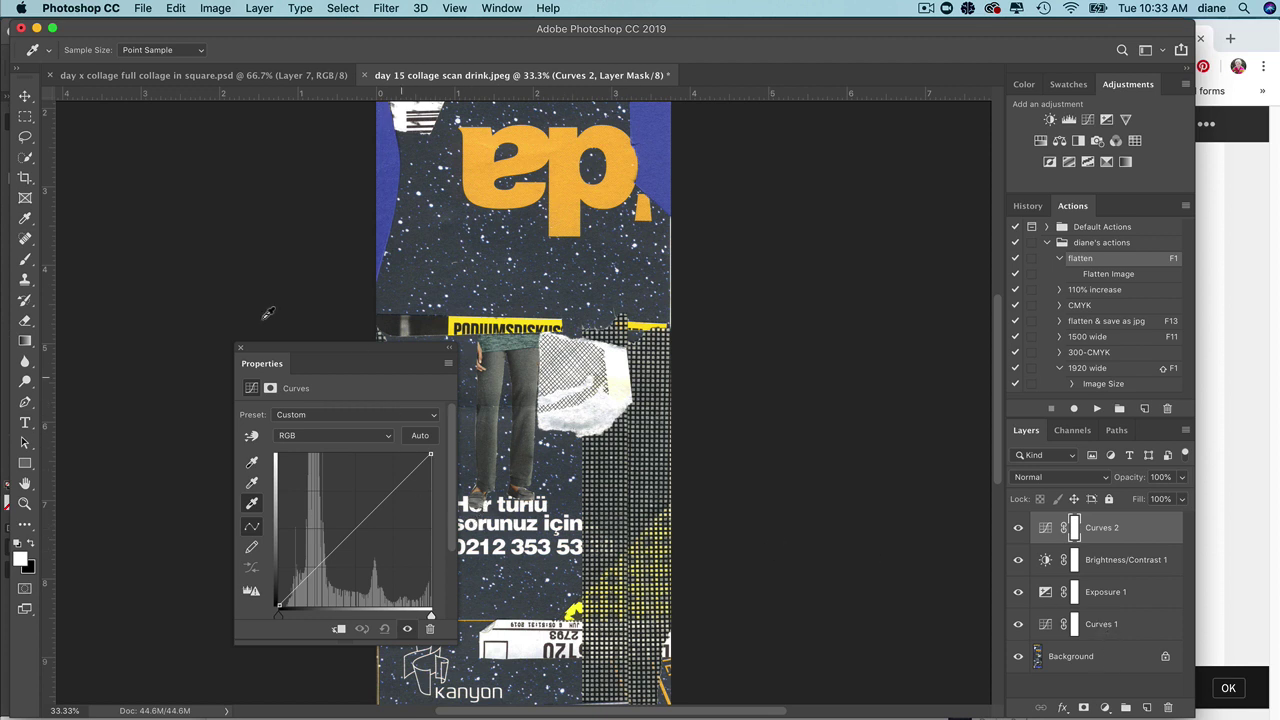
{"action": "left_click", "coordinate": [241, 348]}
Delete Curves 1 and restore it with undo, then leave Curves 2 hidden
{"action": "left_click_drag", "start_coordinate": [1093, 648], "coordinate": [1167, 707]}
{"action": "key", "text": "z"}
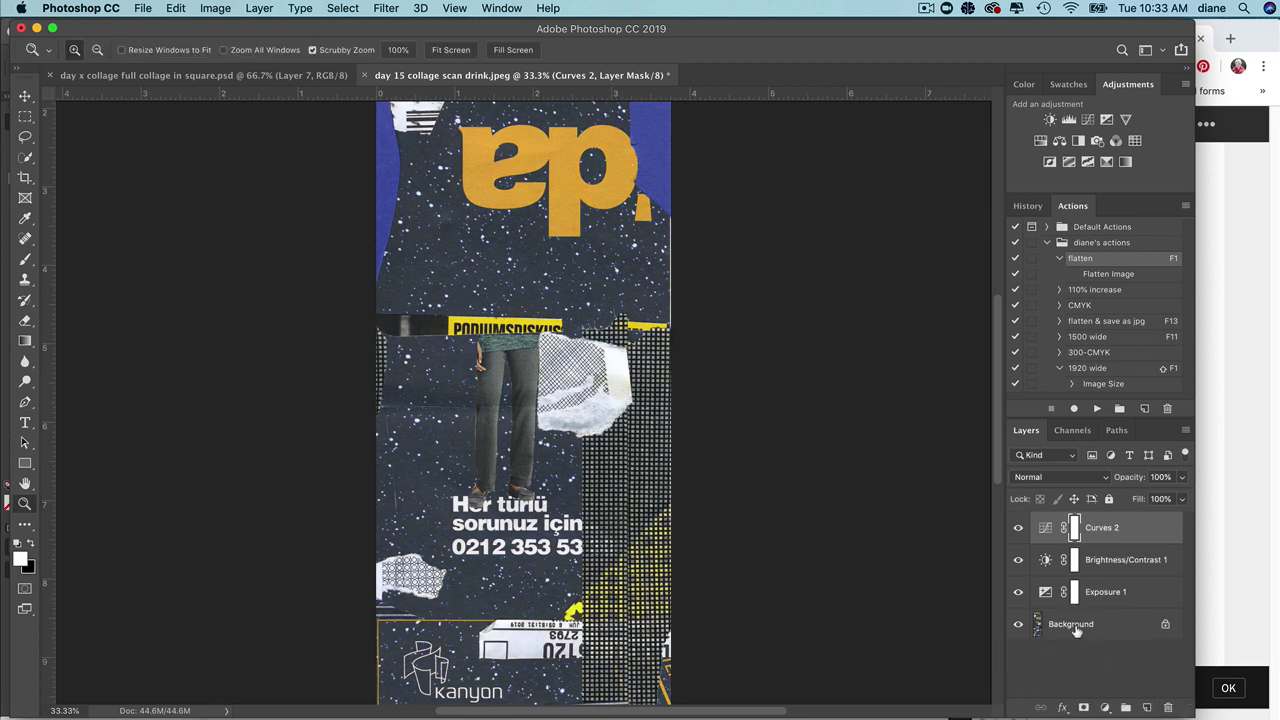
{"action": "key", "text": "super+z"}
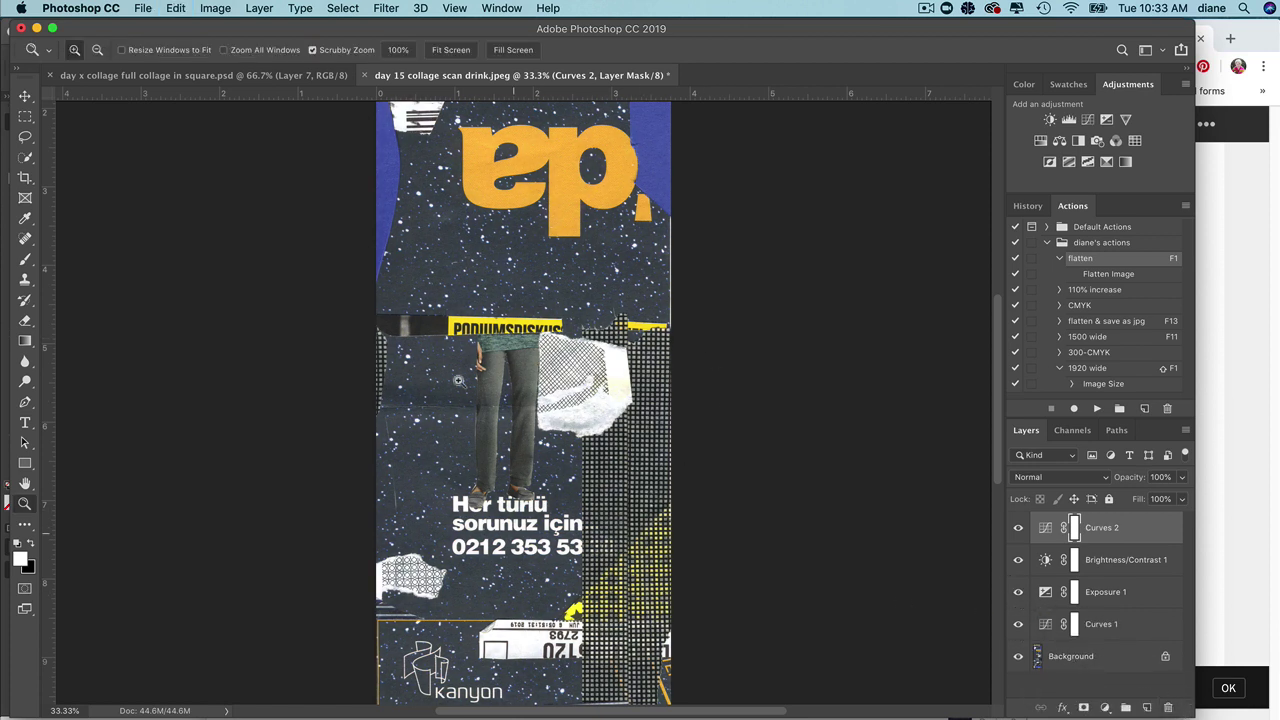
{"action": "left_click", "coordinate": [1018, 529]}
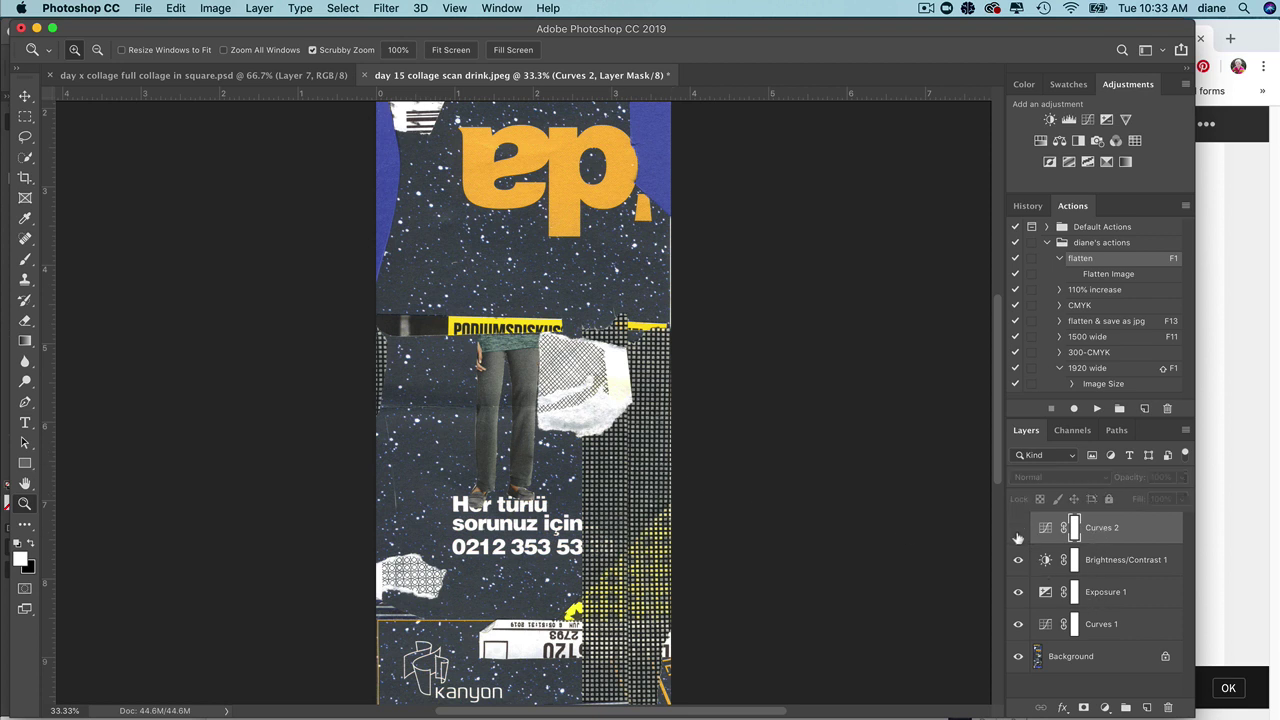
{"action": "left_click", "coordinate": [1019, 534]}
{"action": "left_click", "coordinate": [1019, 534]}
Delete the extra Curves 2 adjustment layer
{"action": "left_click", "coordinate": [1019, 533]}
{"action": "left_click", "coordinate": [1019, 531]}
{"action": "left_click_drag", "start_coordinate": [1129, 533], "coordinate": [1166, 706]}
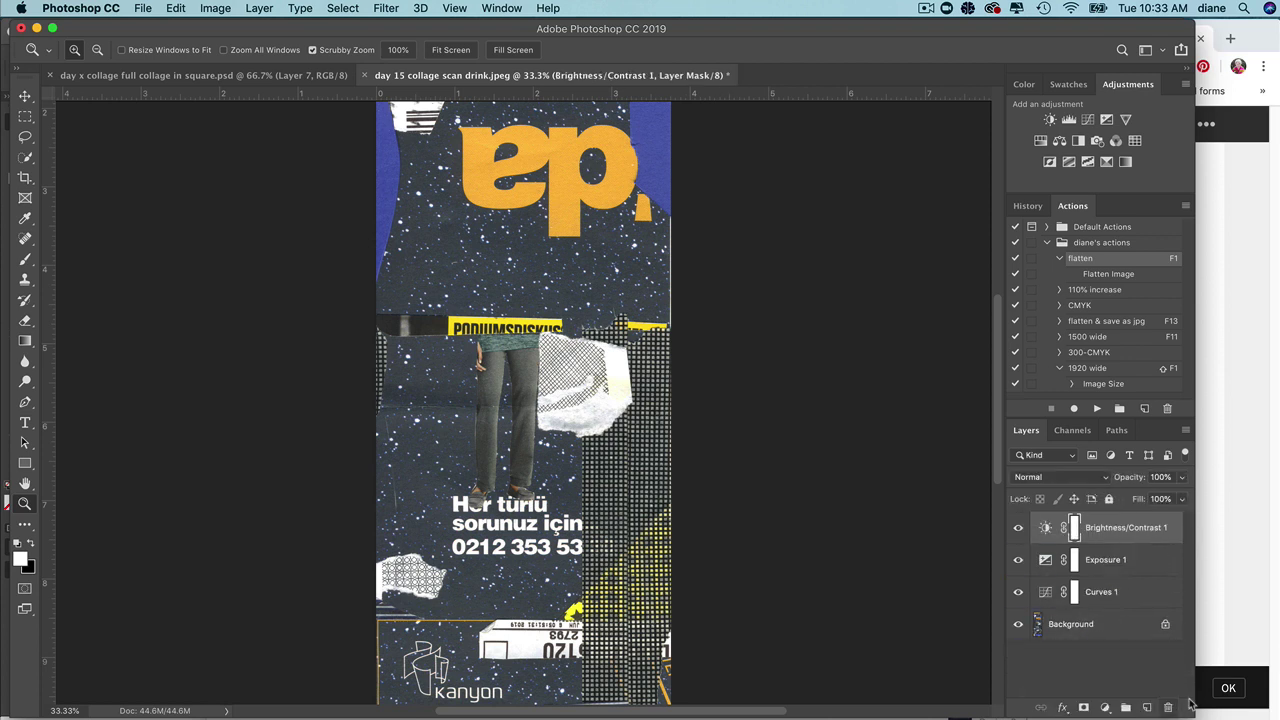
Toggle Exposure 1, Brightness/Contrast 1 and Curves 1 off and on to compare, ending all visible
{"action": "left_click", "coordinate": [1018, 533]}
{"action": "left_click", "coordinate": [1018, 562]}
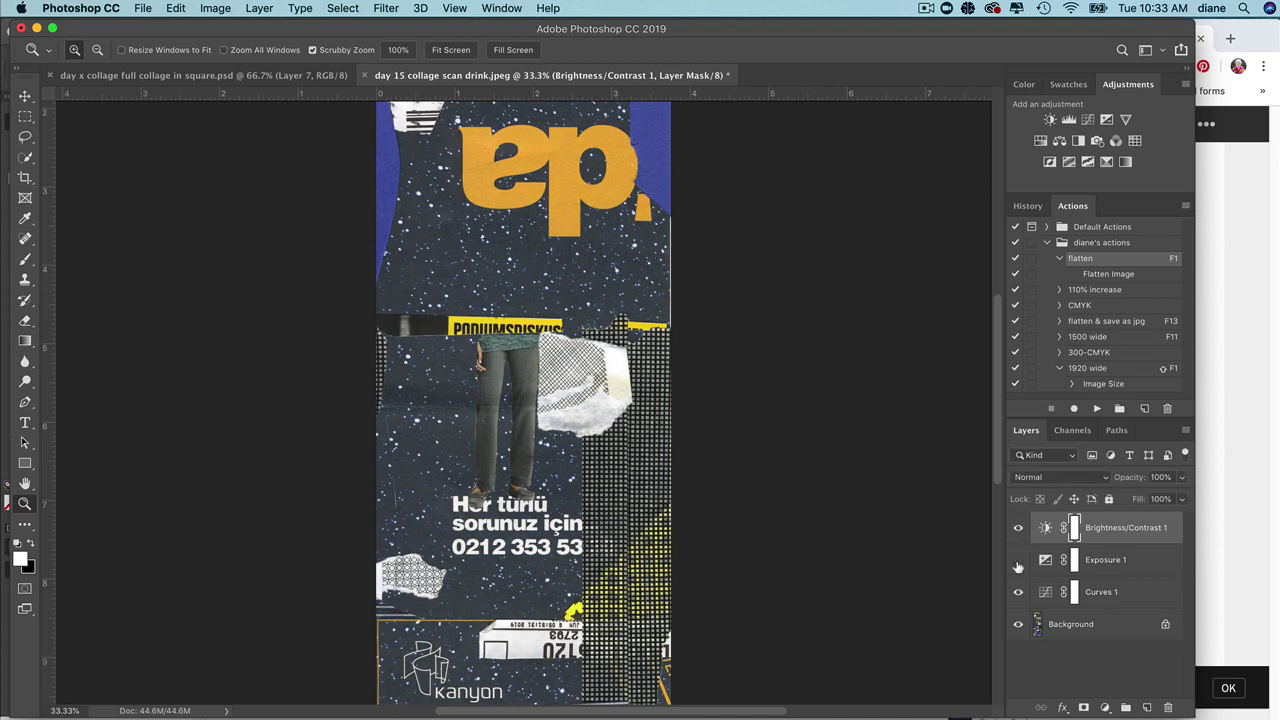
{"action": "left_click", "coordinate": [1018, 566]}
{"action": "left_click", "coordinate": [1018, 566]}
{"action": "left_click", "coordinate": [1018, 528]}
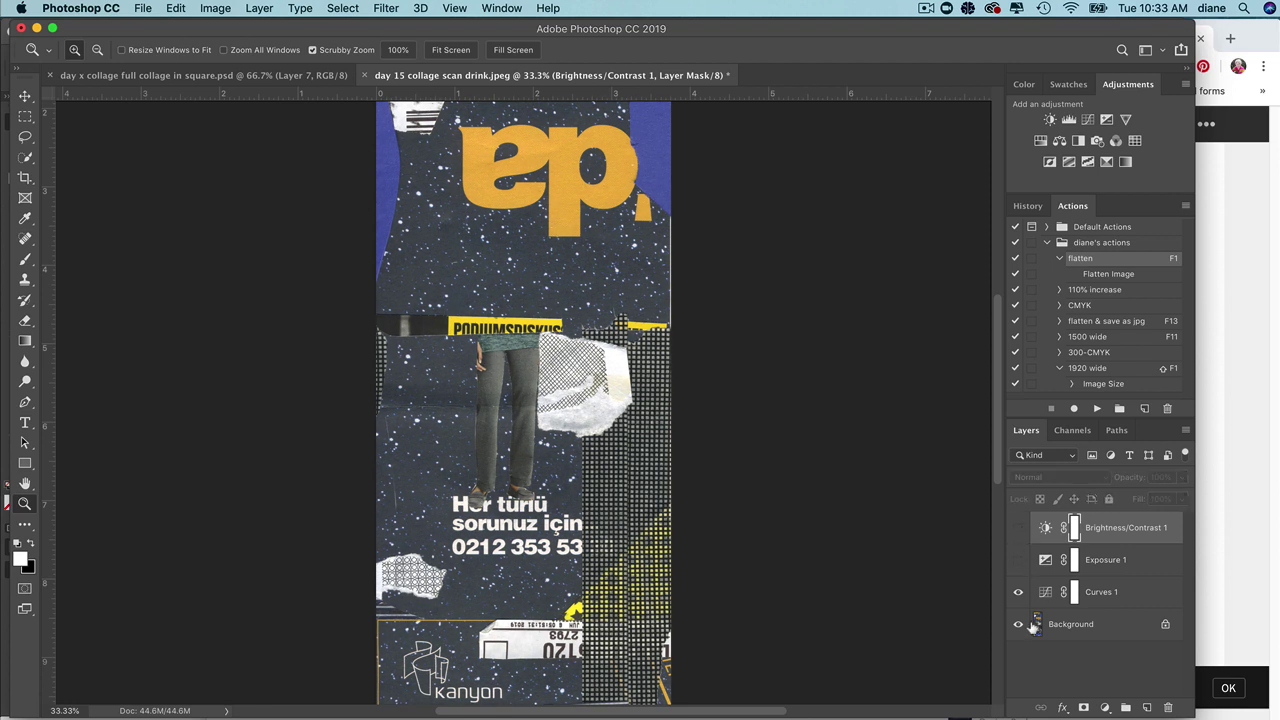
{"action": "left_click", "coordinate": [1018, 592]}
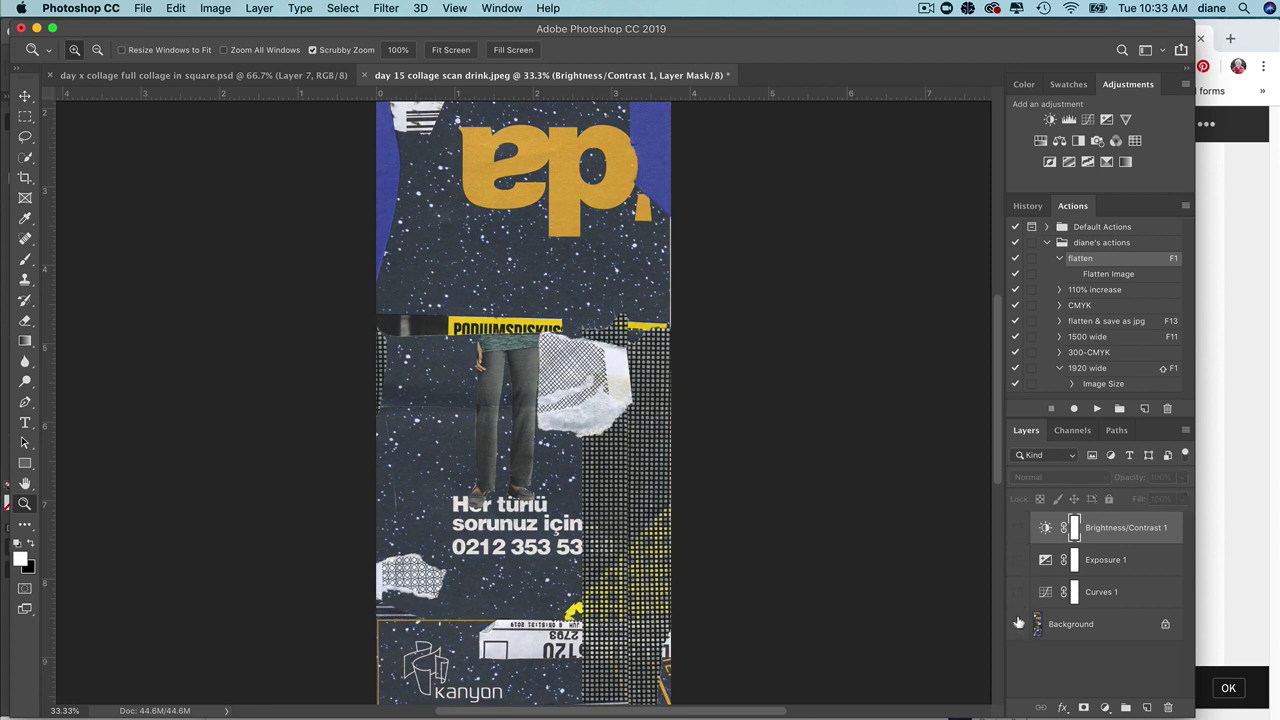
{"action": "left_click", "coordinate": [1018, 592]}
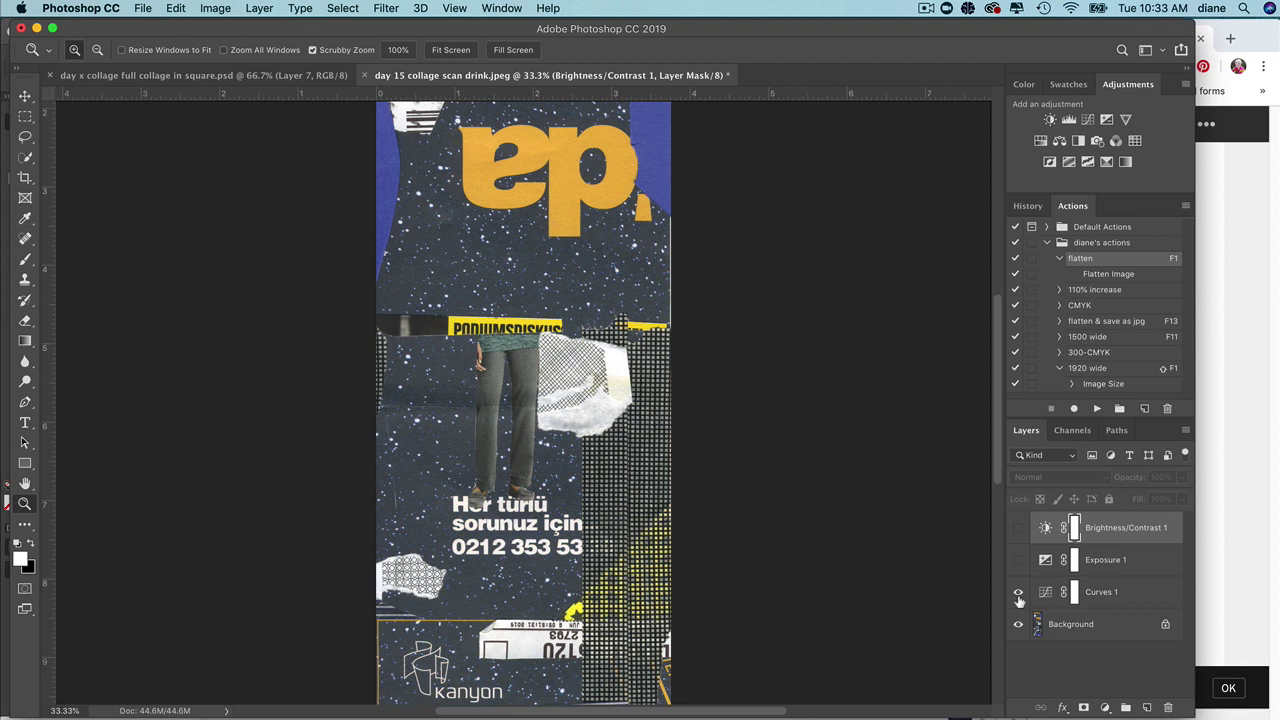
{"action": "left_click", "coordinate": [1018, 528]}
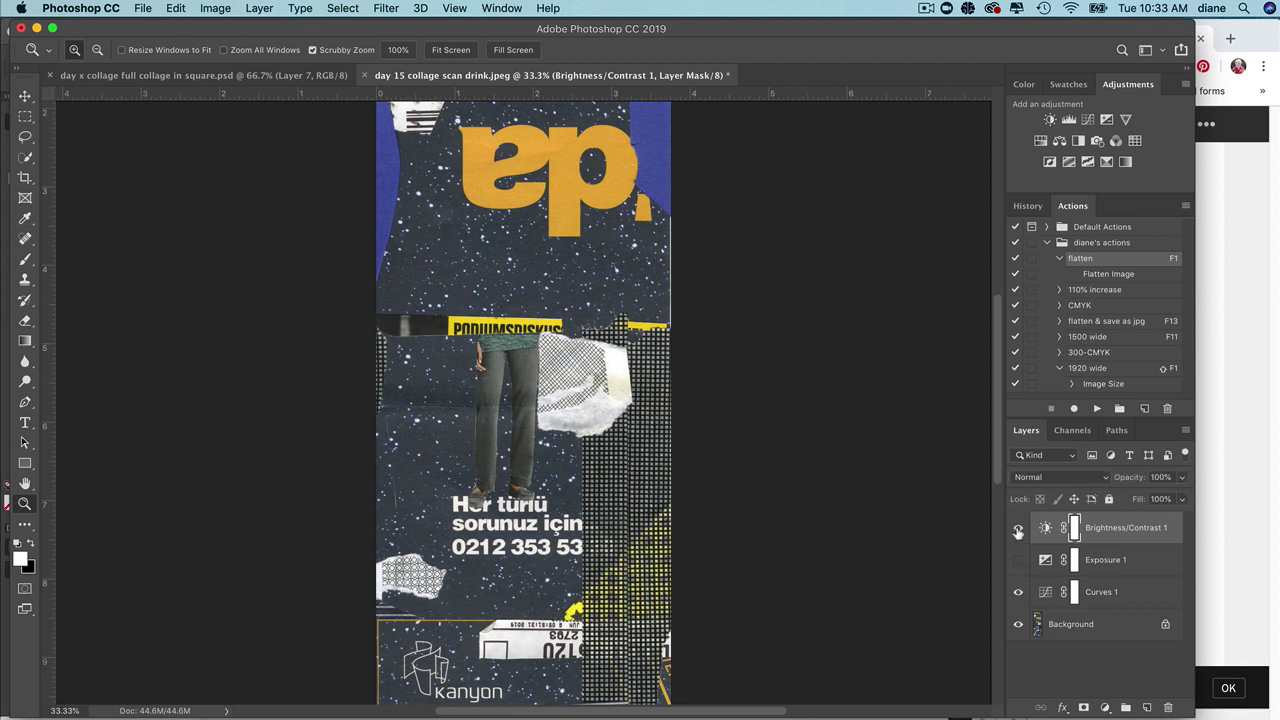
{"action": "left_click", "coordinate": [1018, 560]}
{"action": "left_click", "coordinate": [1017, 562]}
{"action": "left_click", "coordinate": [1016, 563]}
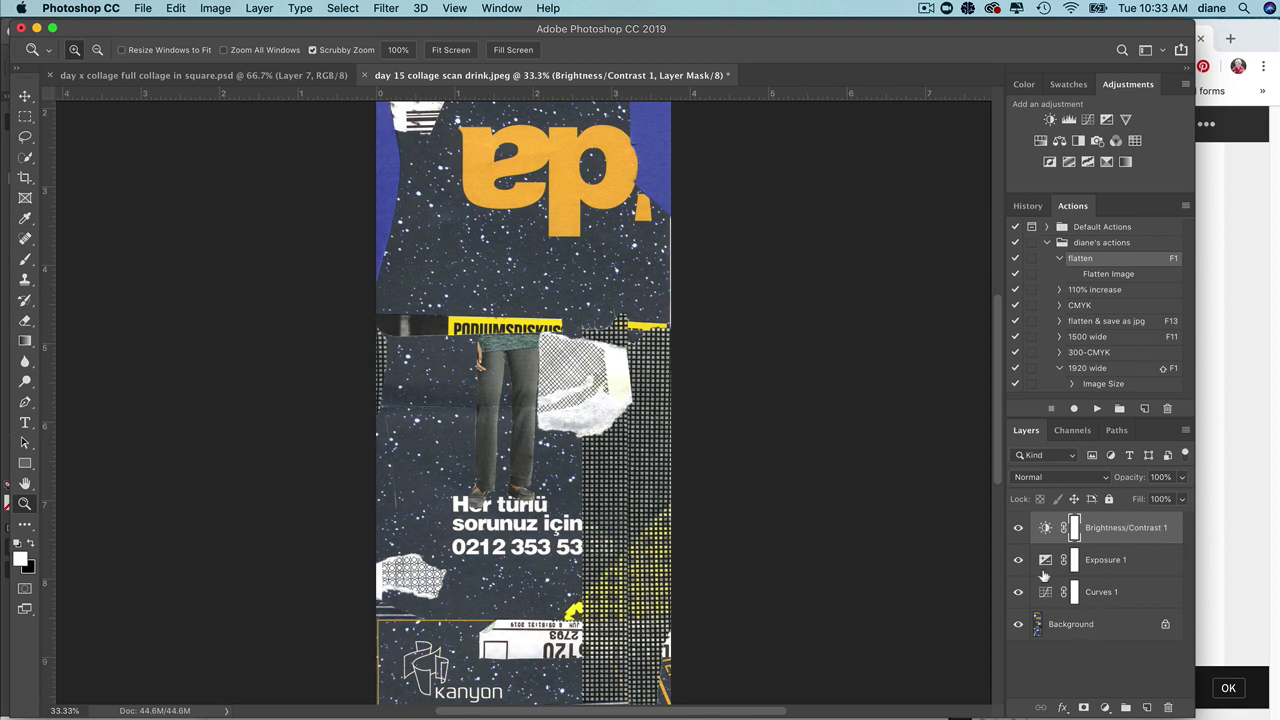
Save the layered collage as the Photoshop file day 15 collage scan drinkF.psd
{"action": "key", "text": "super+shift+s"}
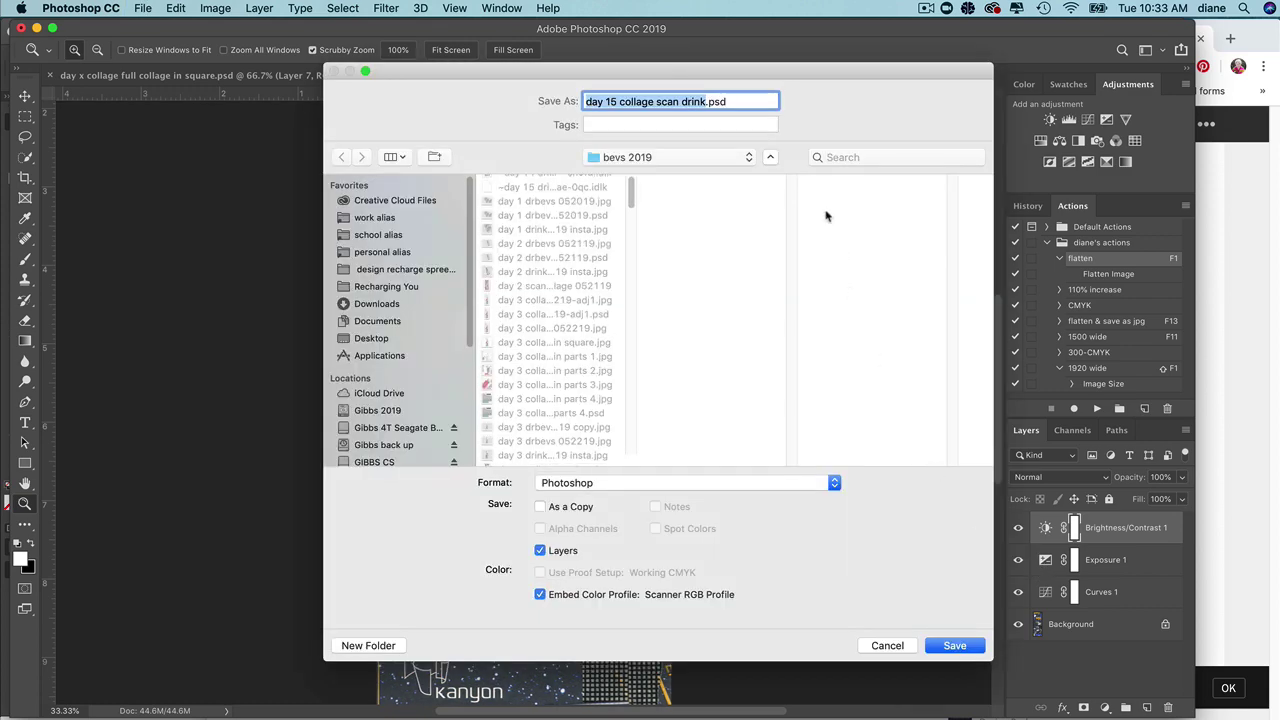
{"action": "left_click", "coordinate": [706, 101]}
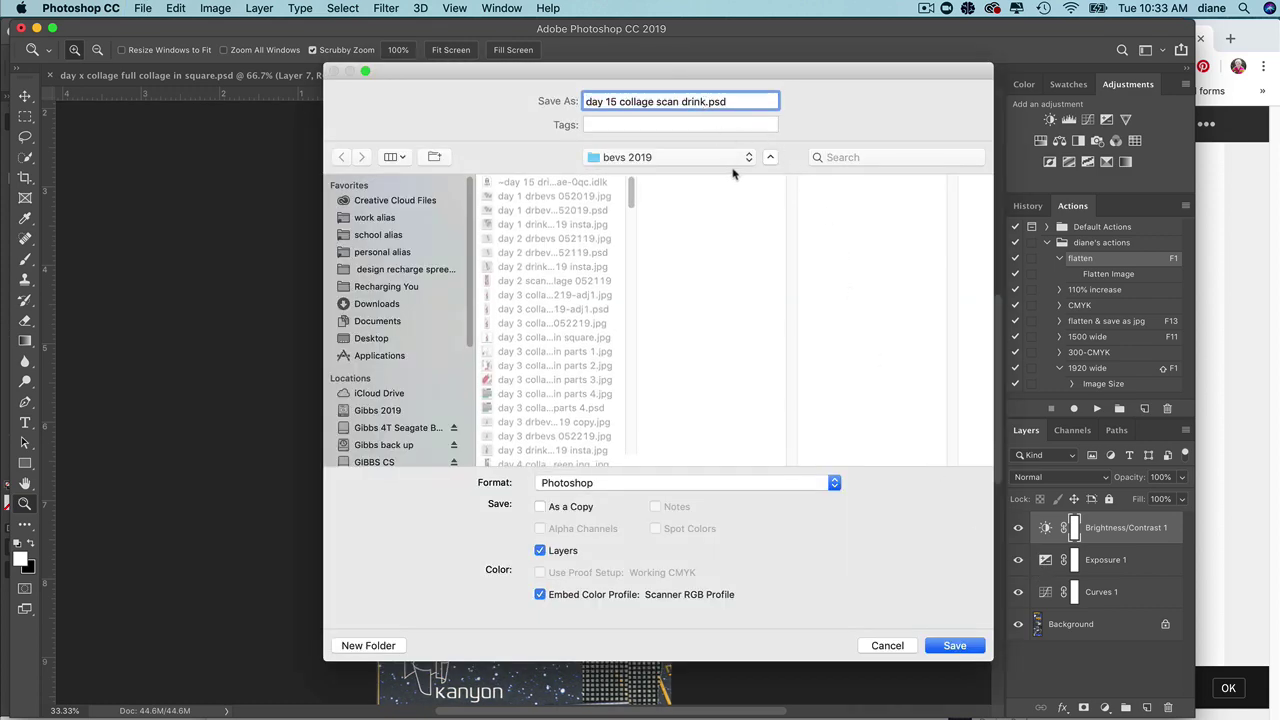
{"action": "type", "text": "s"}
{"action": "key", "text": "Return"}
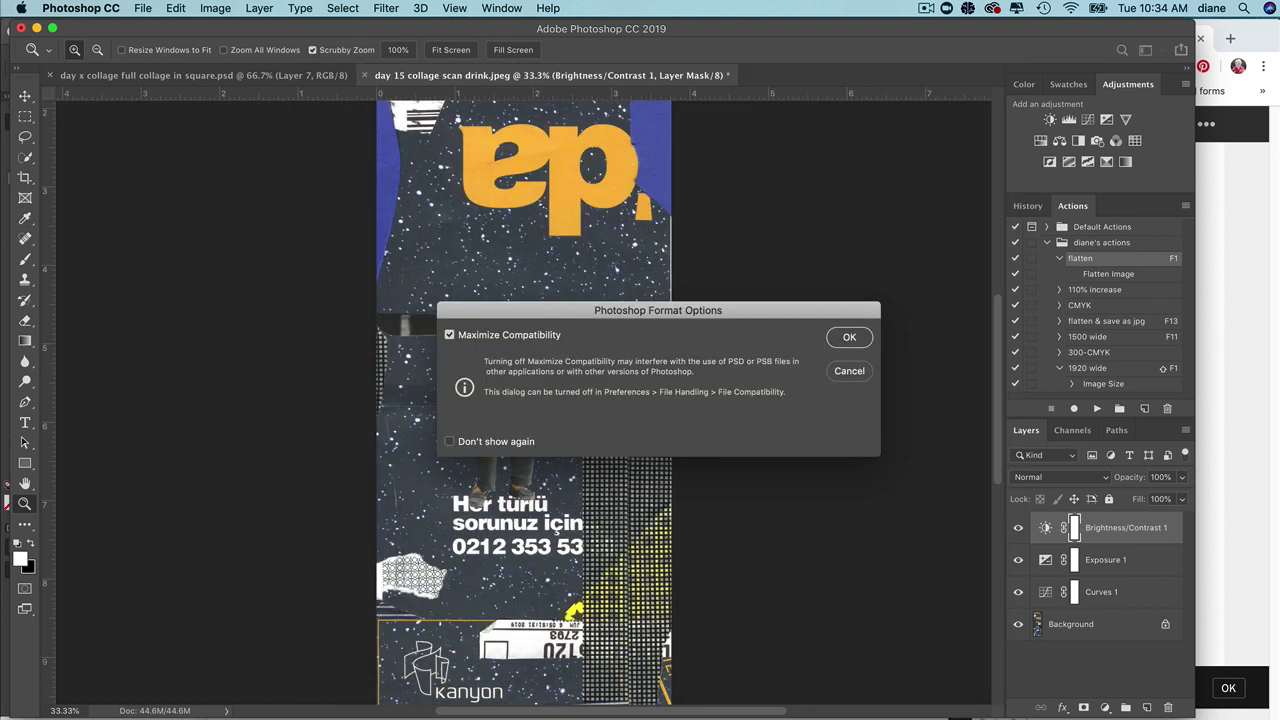
{"action": "key", "text": "Return"}
Save a JPEG copy, day 15 collage scan drinkF.jpg, at maximum quality 12
{"action": "key", "text": "super+shift+s"}
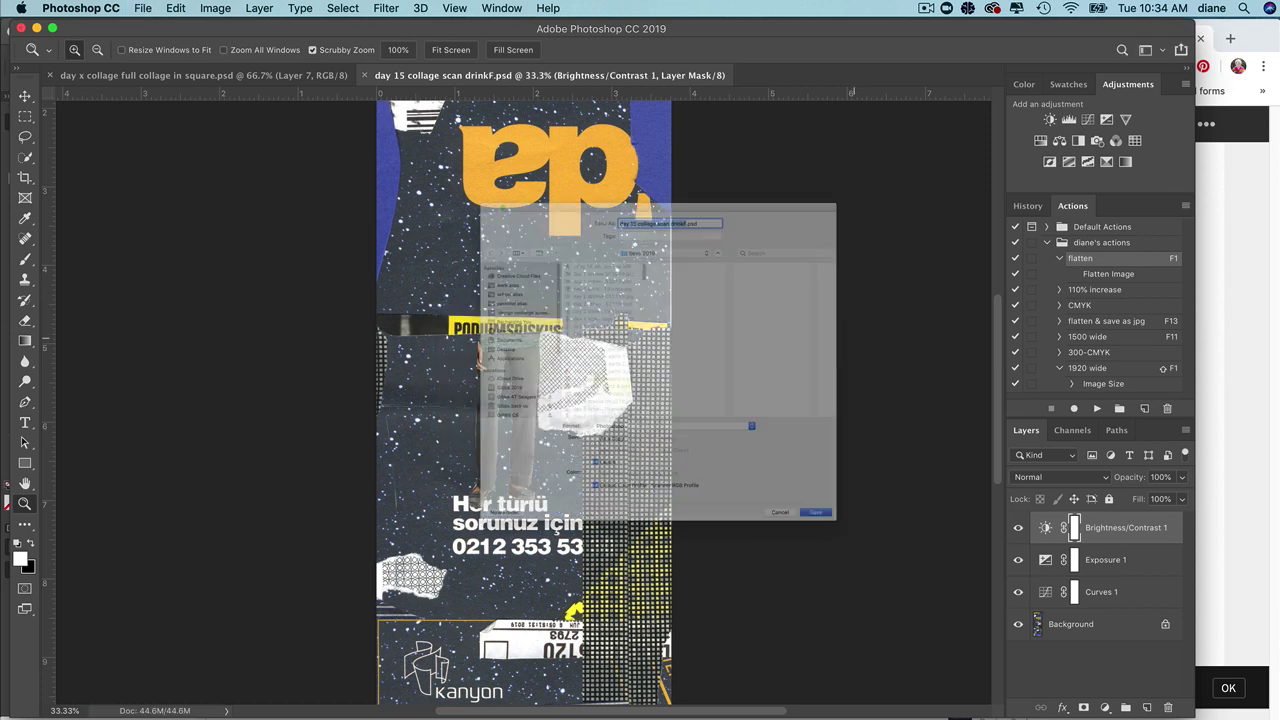
{"action": "left_click", "coordinate": [620, 483]}
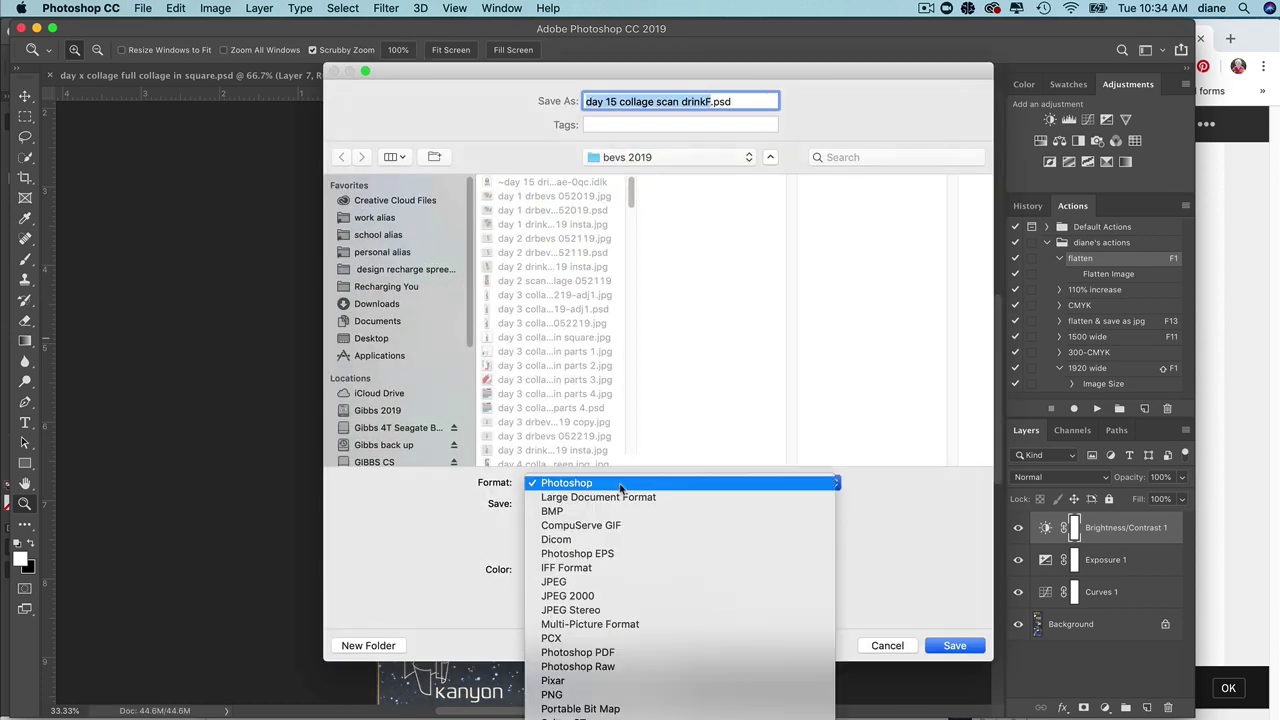
{"action": "left_click", "coordinate": [628, 588]}
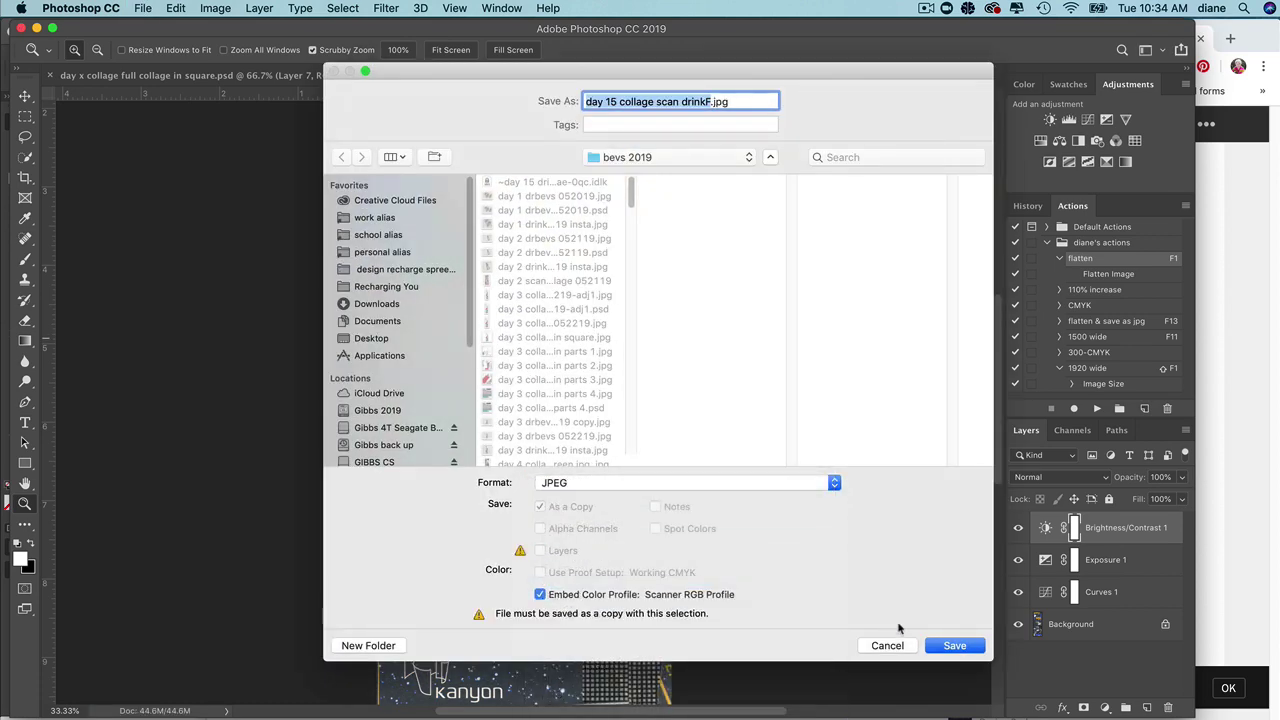
{"action": "left_click", "coordinate": [978, 646]}
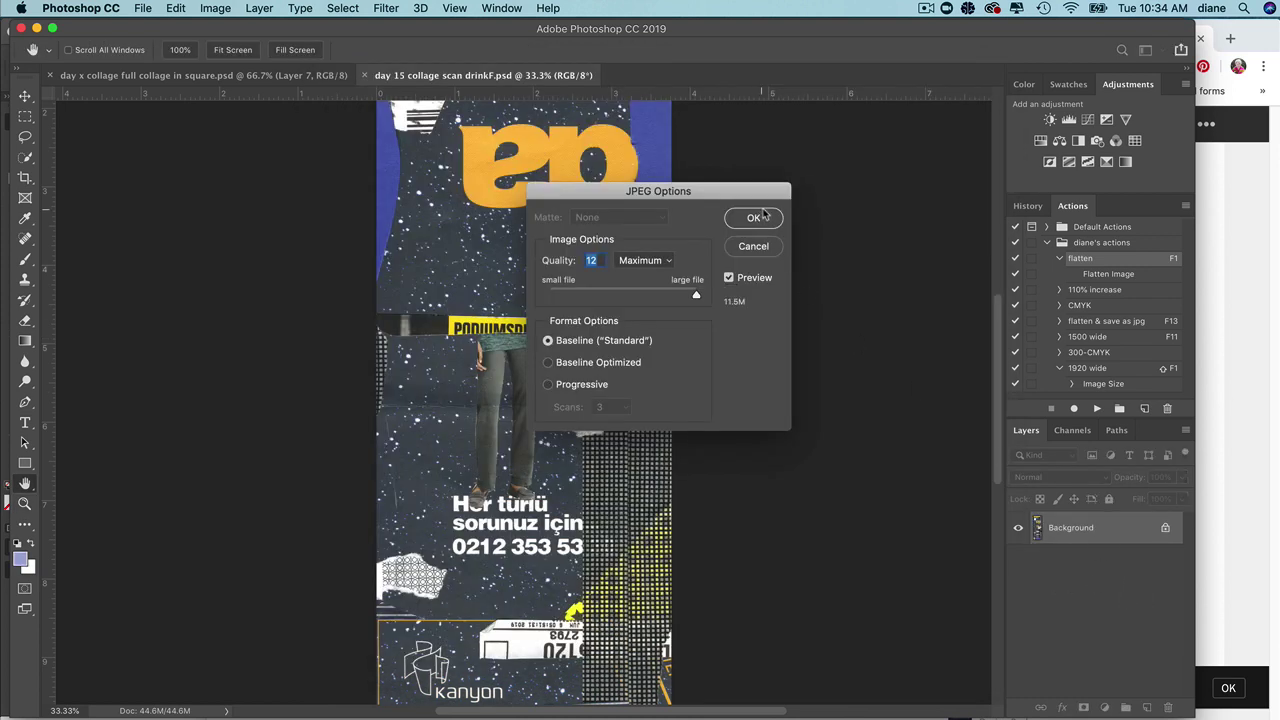
{"action": "left_click", "coordinate": [766, 218]}
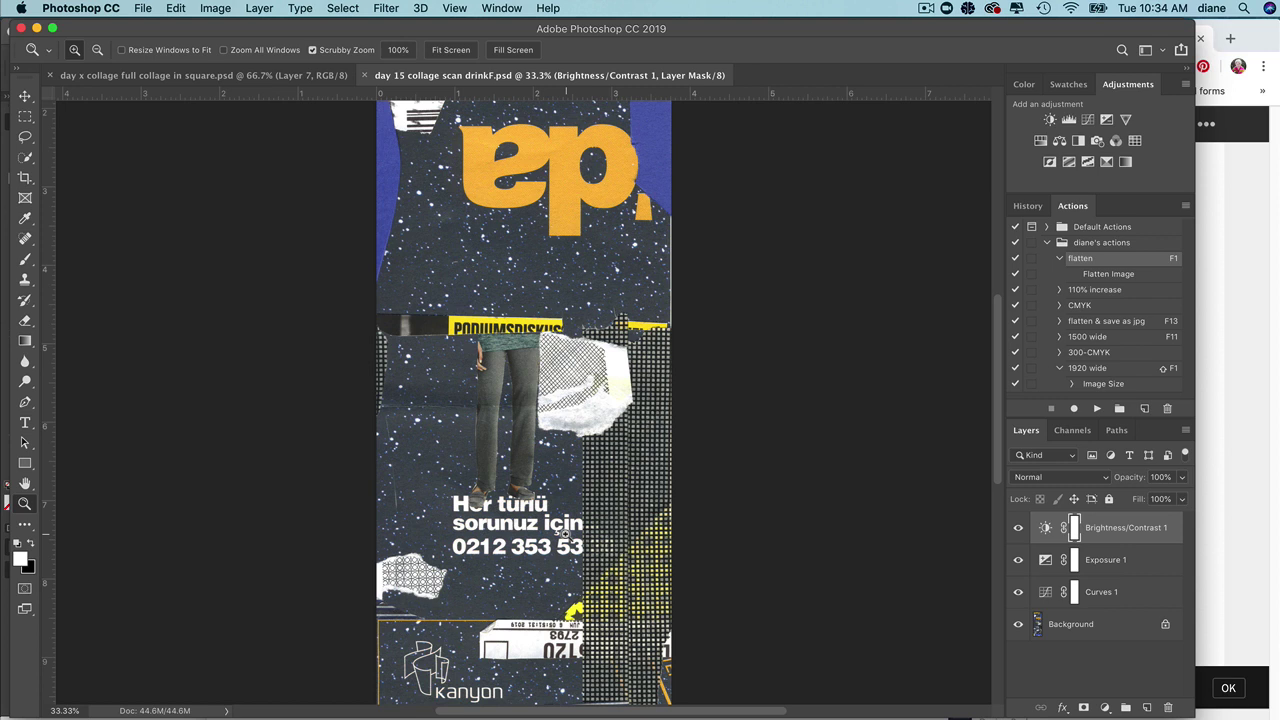
Add Hue/Saturation 1 with saturation +17, save the PSD, and start another Save As
{"action": "left_click", "coordinate": [1040, 141]}
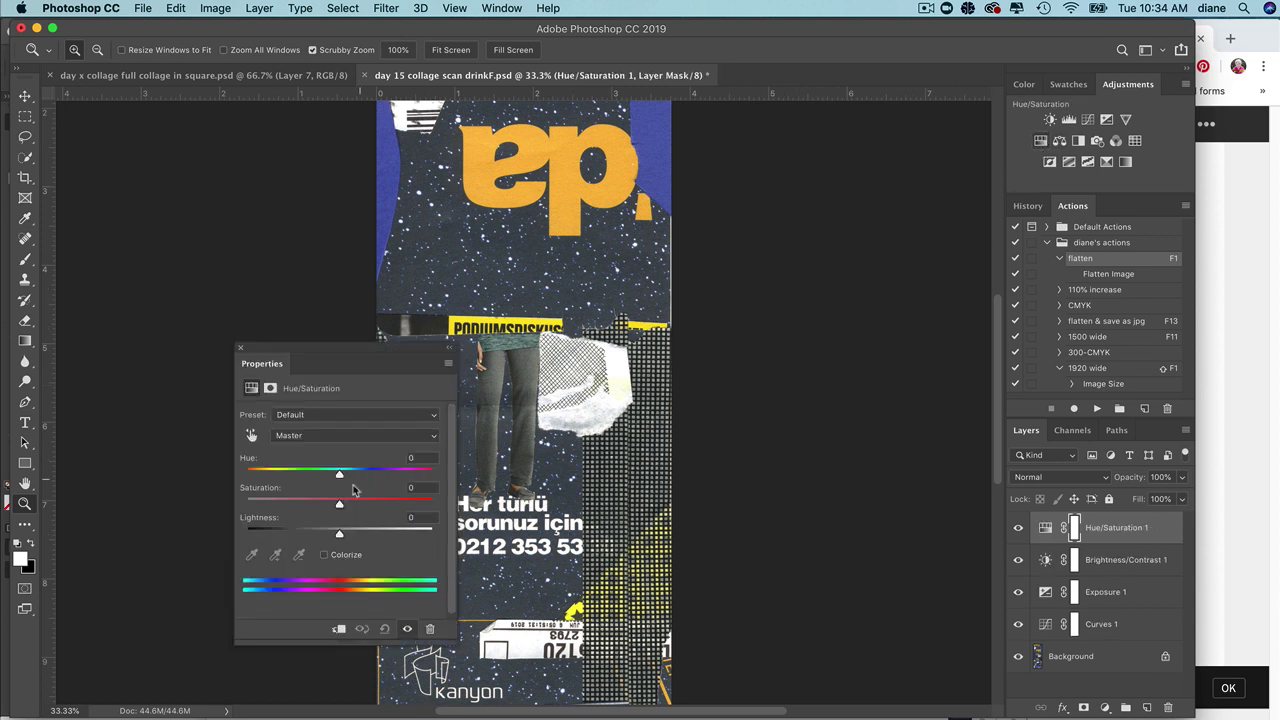
{"action": "left_click_drag", "start_coordinate": [346, 506], "coordinate": [355, 508]}
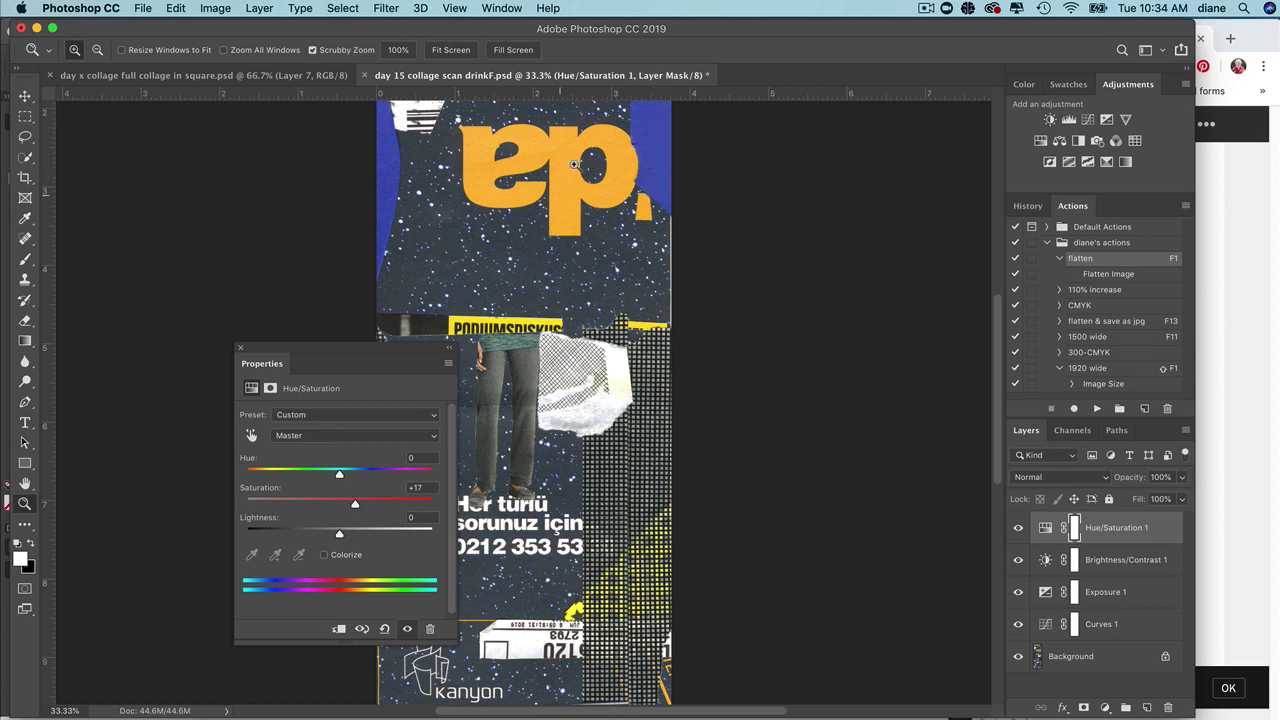
{"action": "left_click_drag", "start_coordinate": [995, 320], "coordinate": [987, 374]}
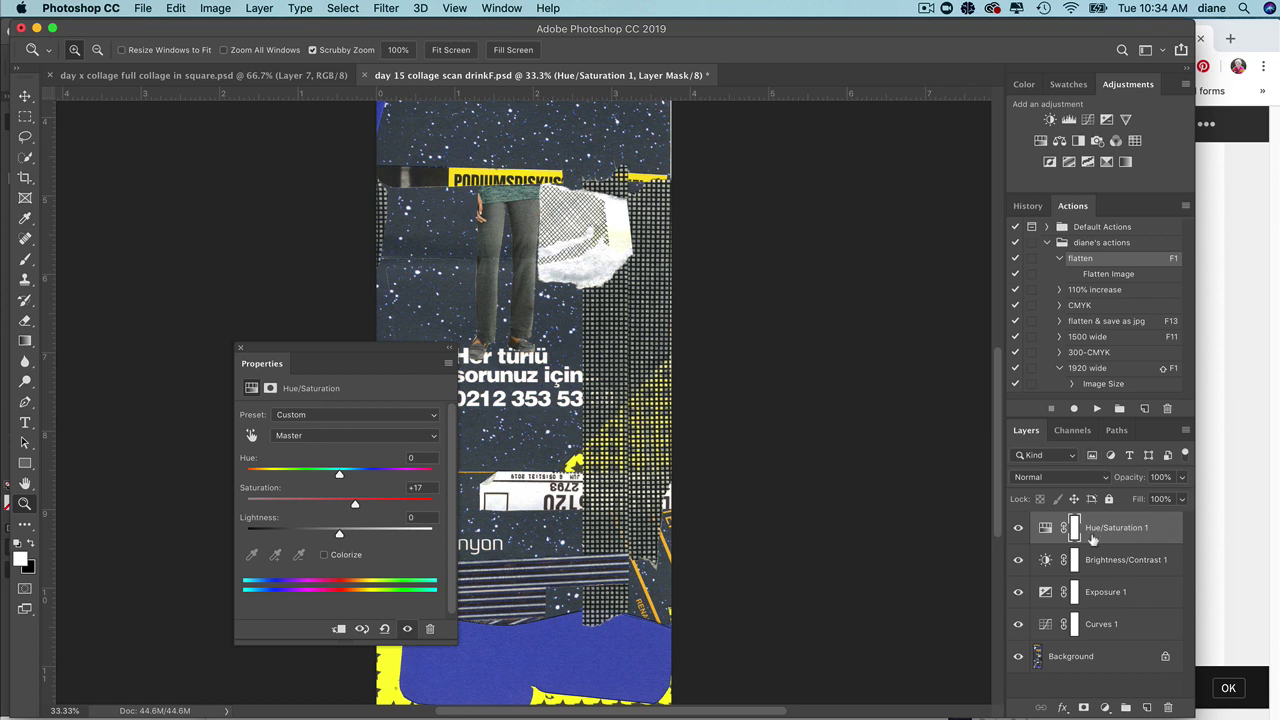
{"action": "left_click", "coordinate": [1019, 529]}
{"action": "left_click", "coordinate": [1019, 531]}
{"action": "left_click", "coordinate": [240, 350]}
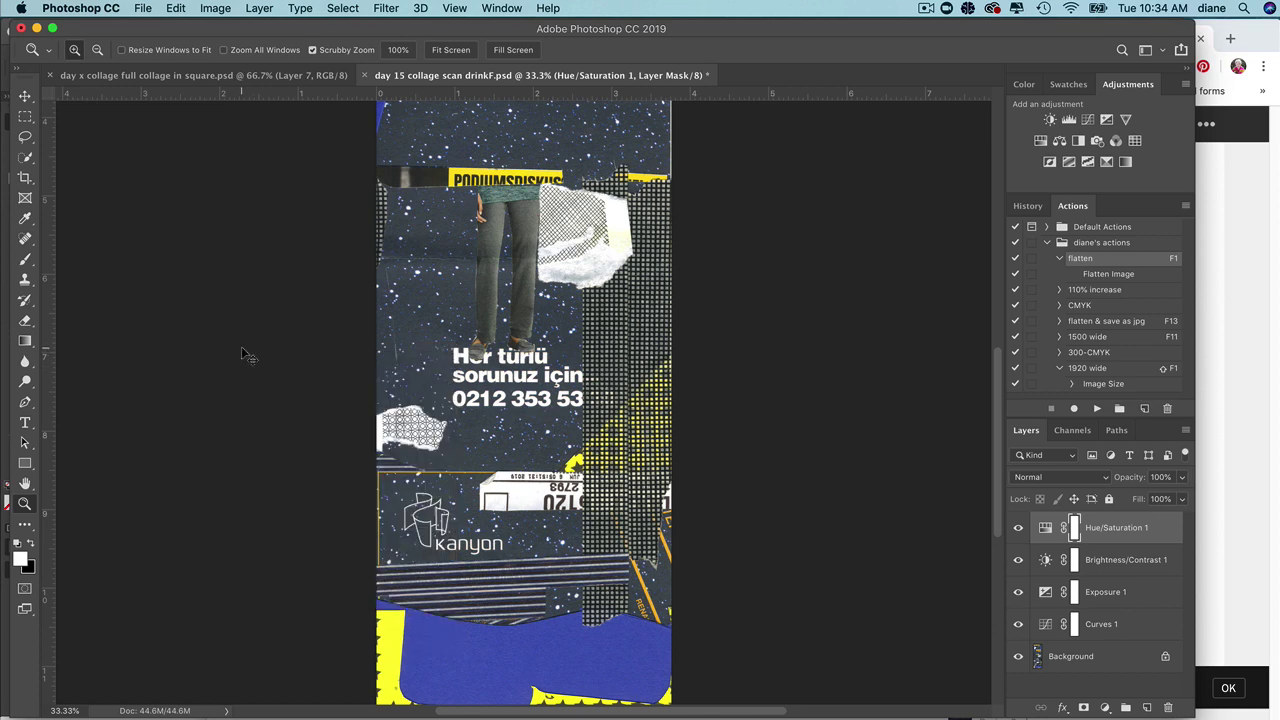
{"action": "key", "text": "super+s"}
{"action": "key", "text": "super+shift+s"}
Save as JPEG, replacing the existing day 15 collage scan drinkF.jpg at quality 12
{"action": "left_click", "coordinate": [593, 484]}
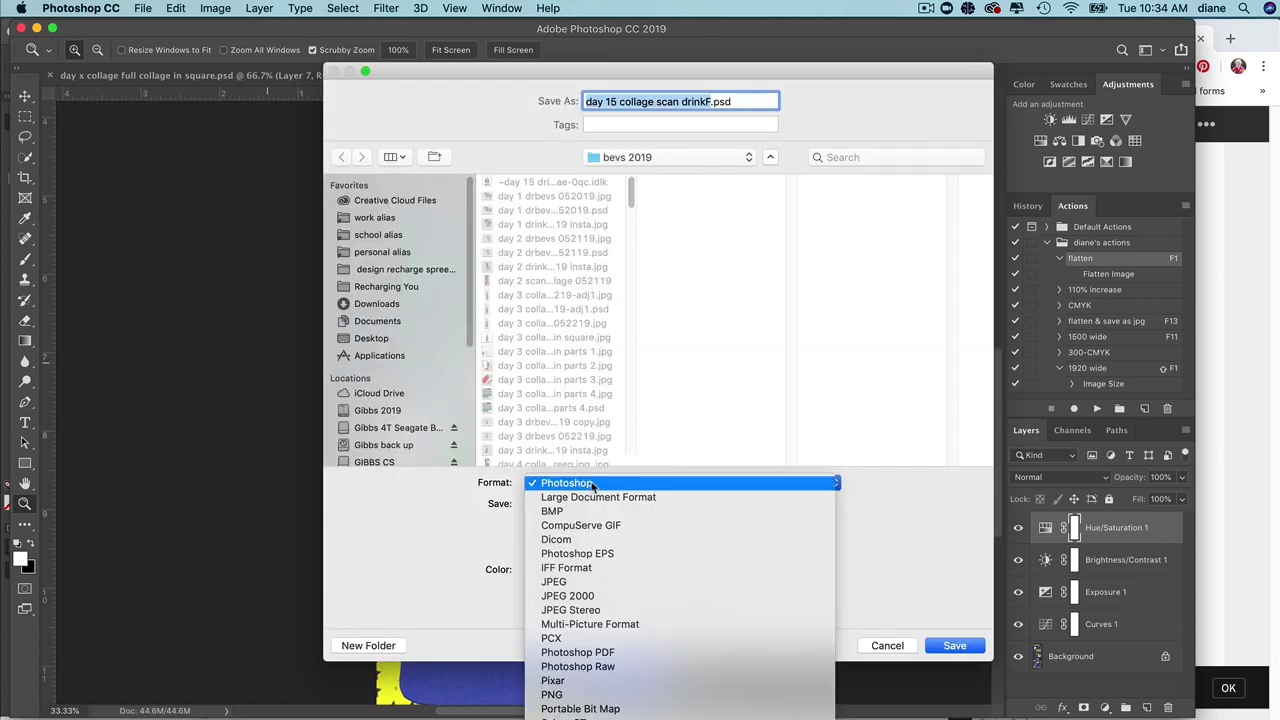
{"action": "left_click", "coordinate": [594, 582]}
{"action": "left_click", "coordinate": [957, 645]}
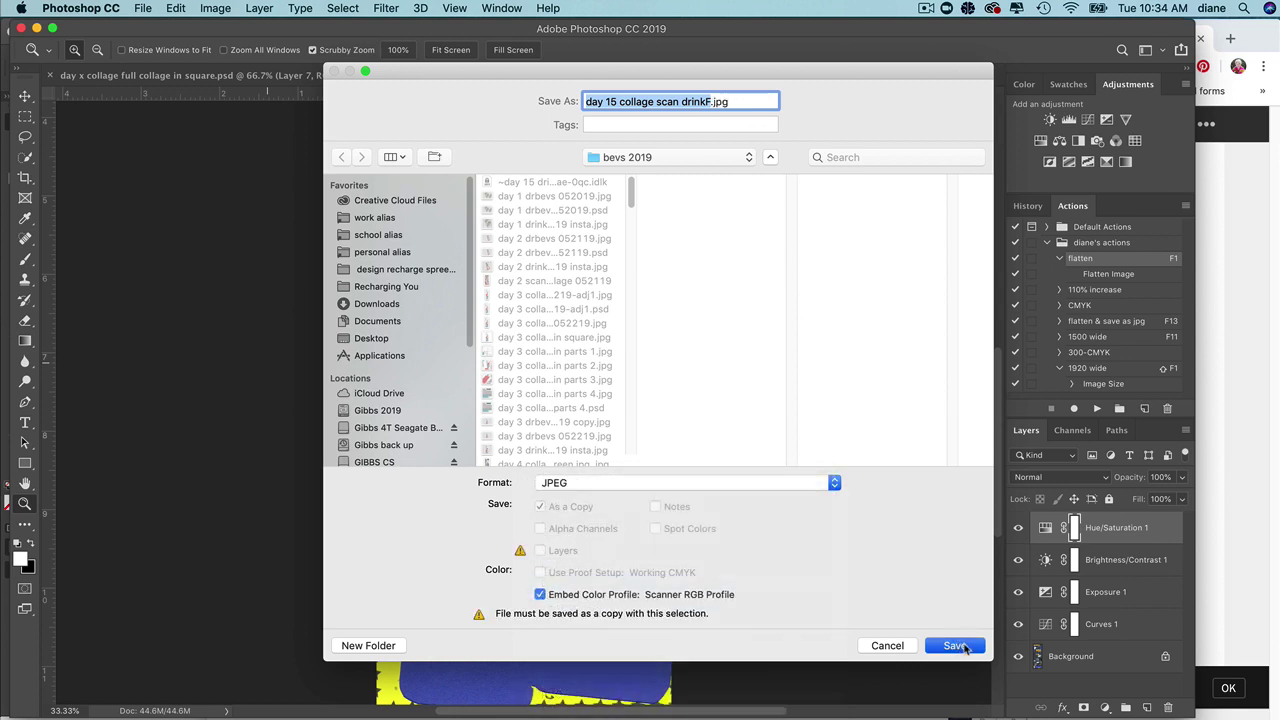
{"action": "left_click", "coordinate": [786, 174]}
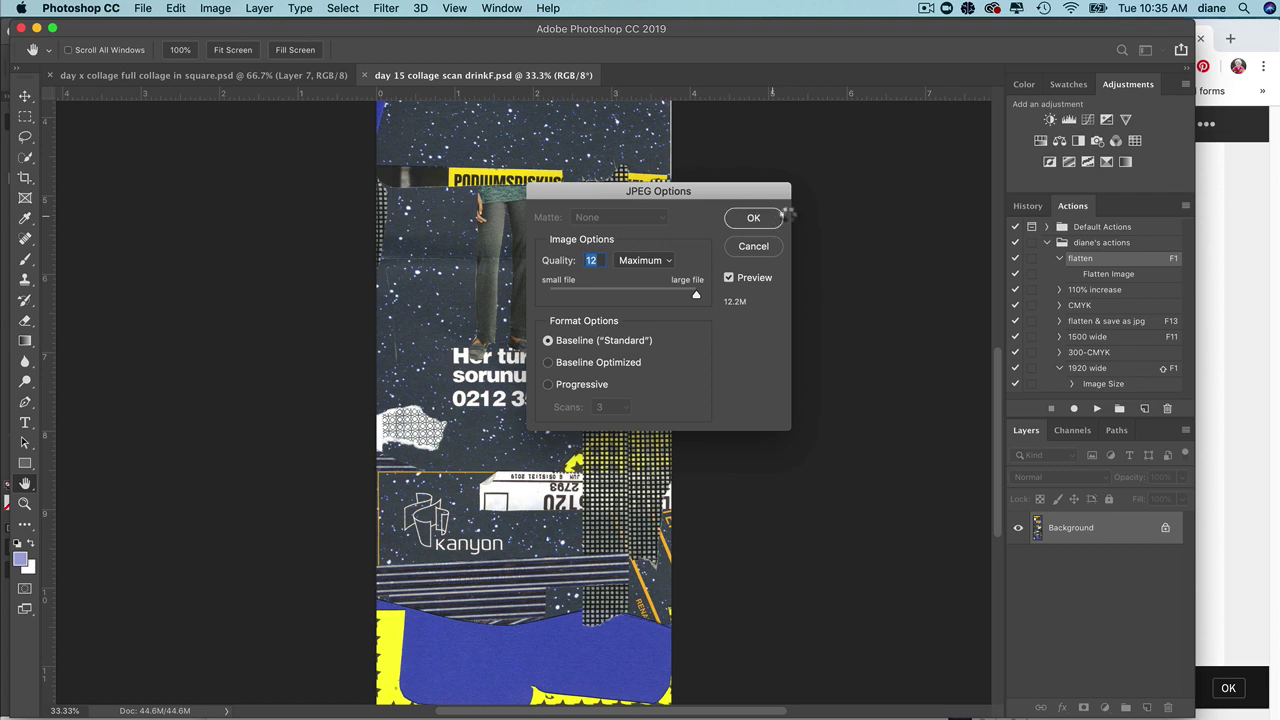
{"action": "left_click", "coordinate": [775, 219]}
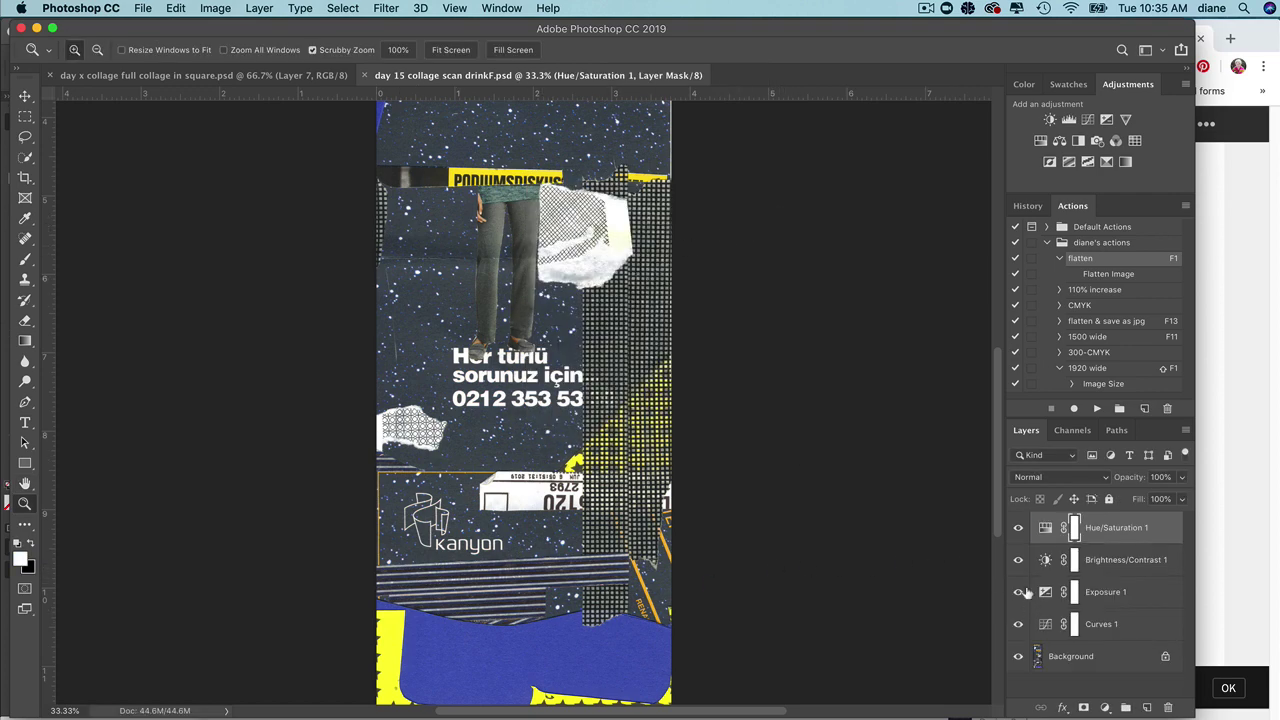
{"action": "scroll", "coordinate": [990, 430], "scroll_direction": "up", "scroll_amount": 10}
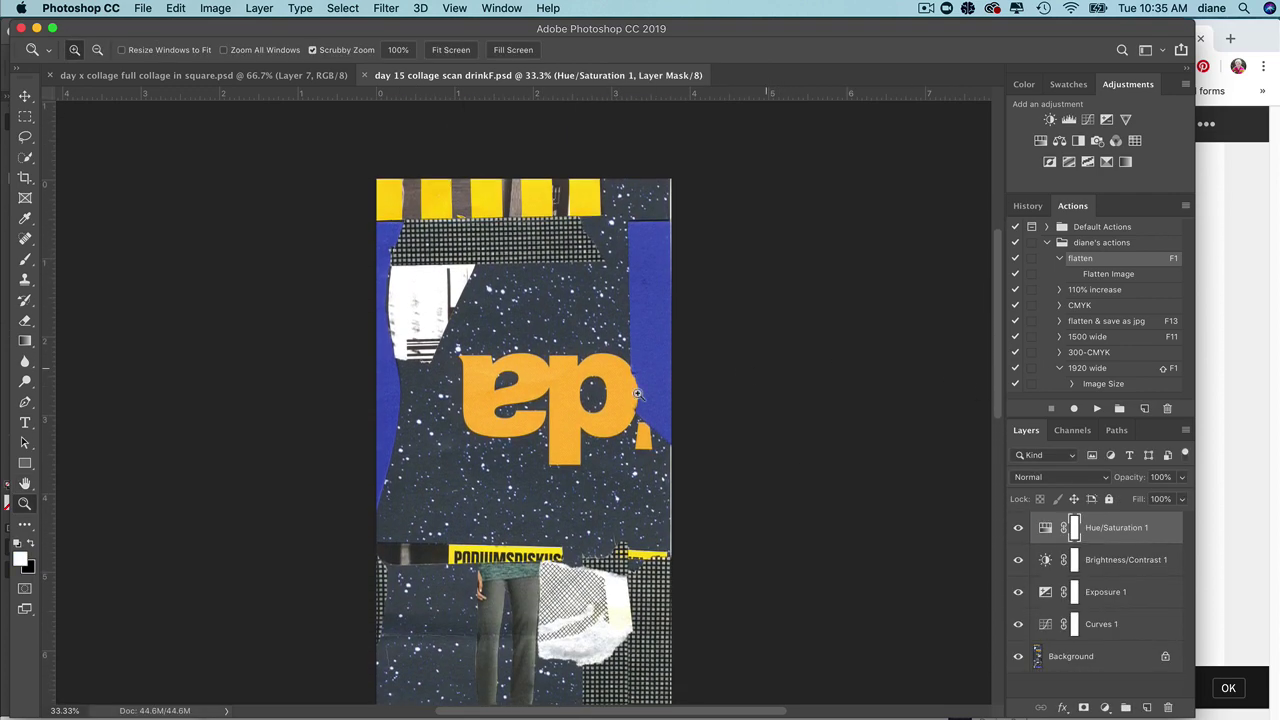
{"action": "left_click", "coordinate": [1018, 528]}
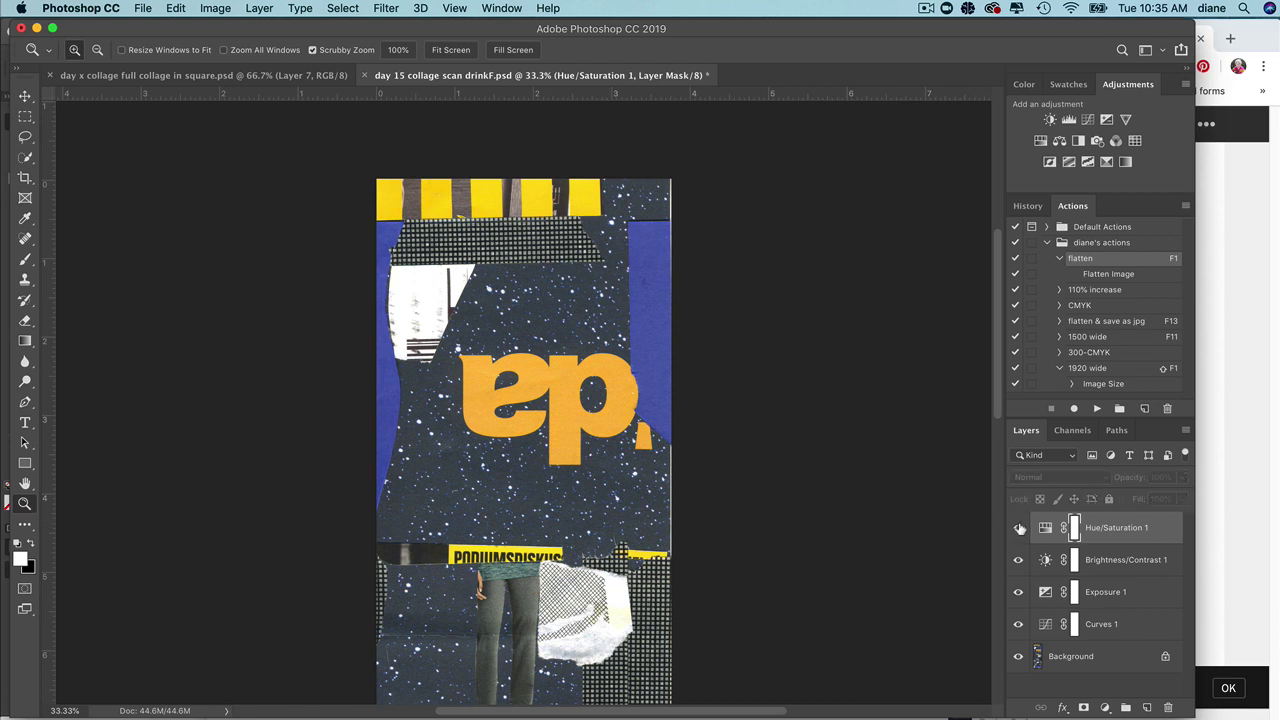
{"action": "left_click", "coordinate": [1018, 528]}
{"action": "scroll", "coordinate": [978, 465], "scroll_direction": "down", "scroll_amount": 10}
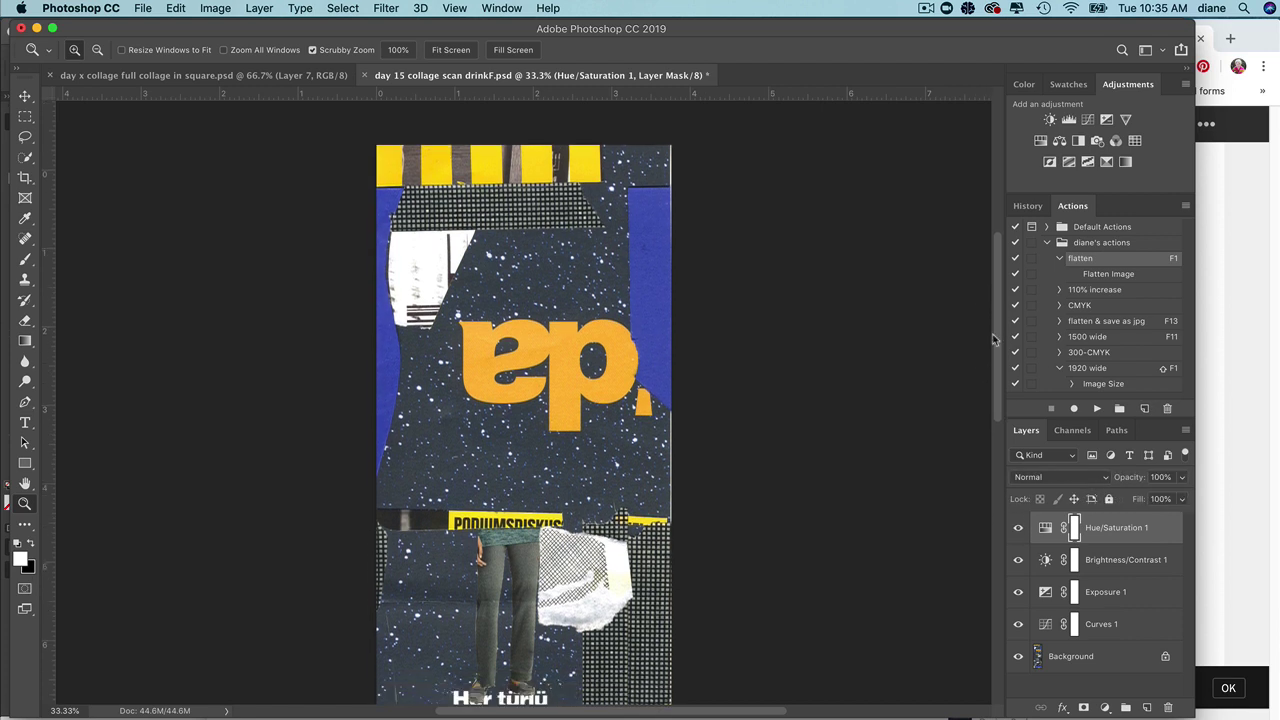
{"action": "scroll", "coordinate": [978, 468], "scroll_direction": "down", "scroll_amount": 1}
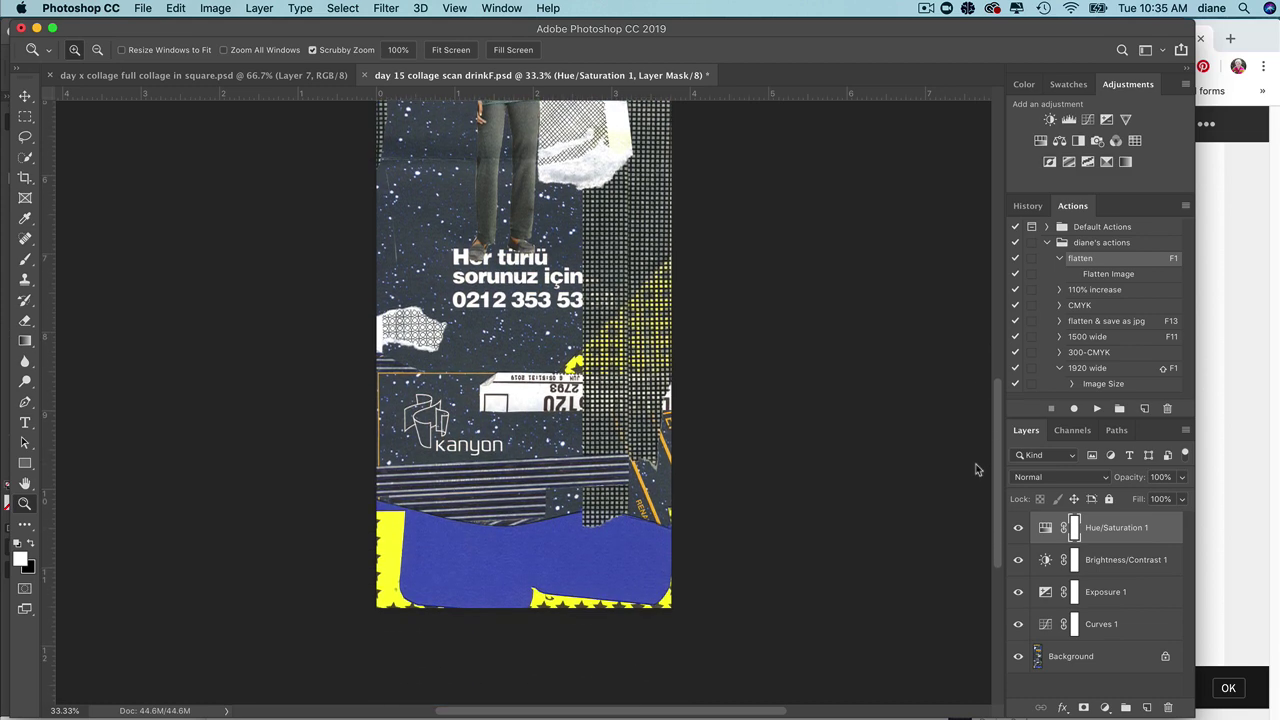